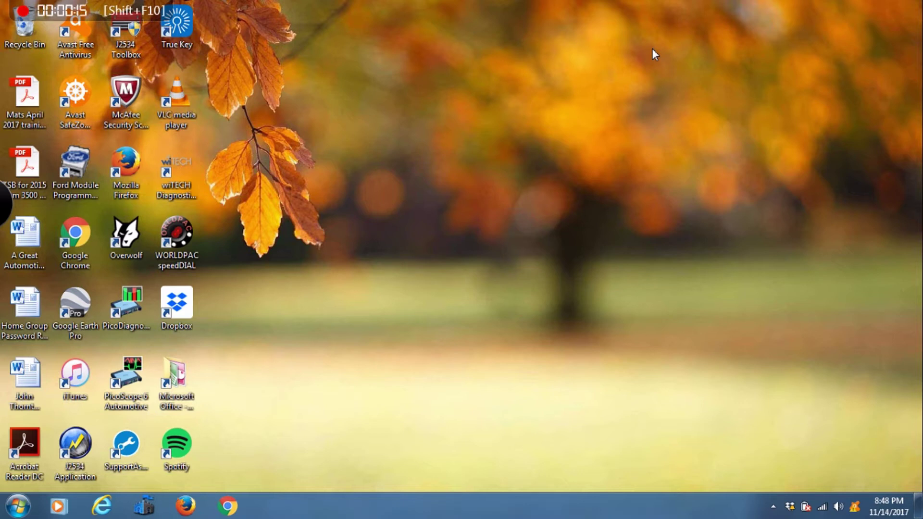
Launch PicoScope 6 Automotive and continue with a demo device, since no scope is connected
{"action": "double_click", "coordinate": [124, 389]}
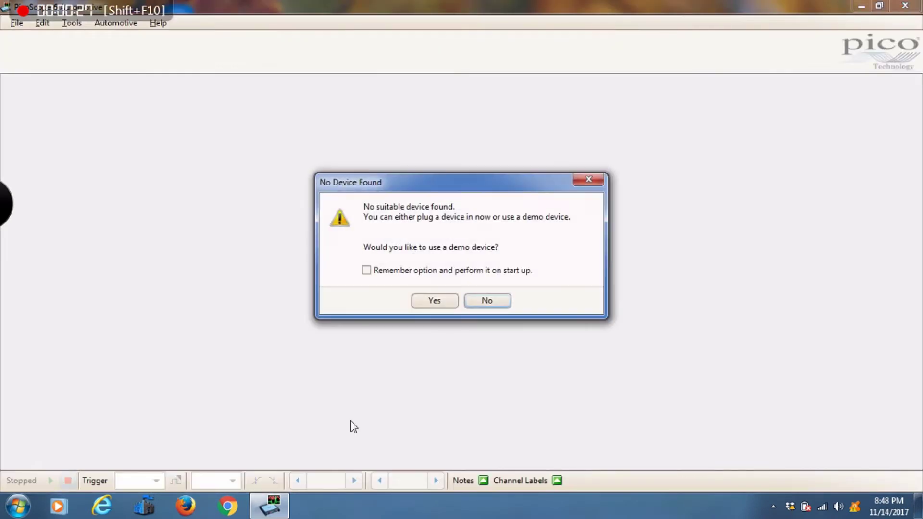
{"action": "left_click", "coordinate": [423, 303]}
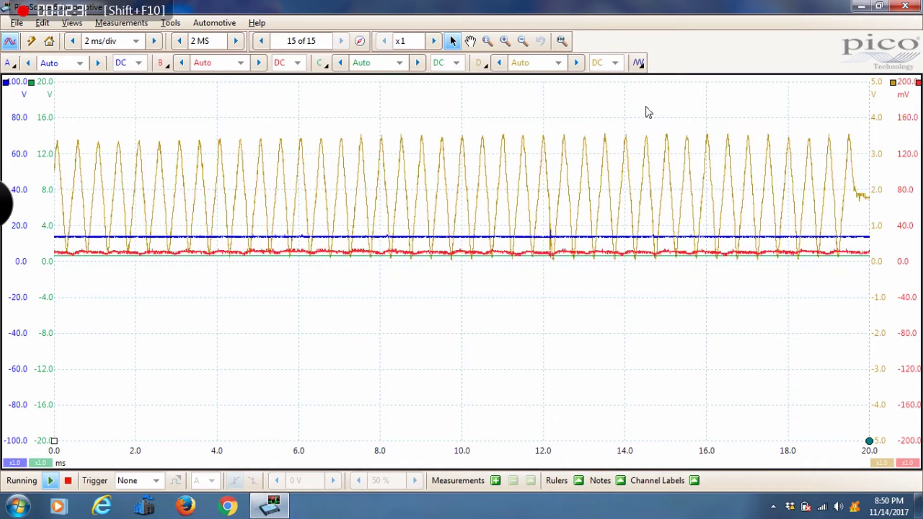
Shorten the demo capture's timebase from 2 ms/div to 1 ms/div
{"action": "left_click", "coordinate": [72, 41]}
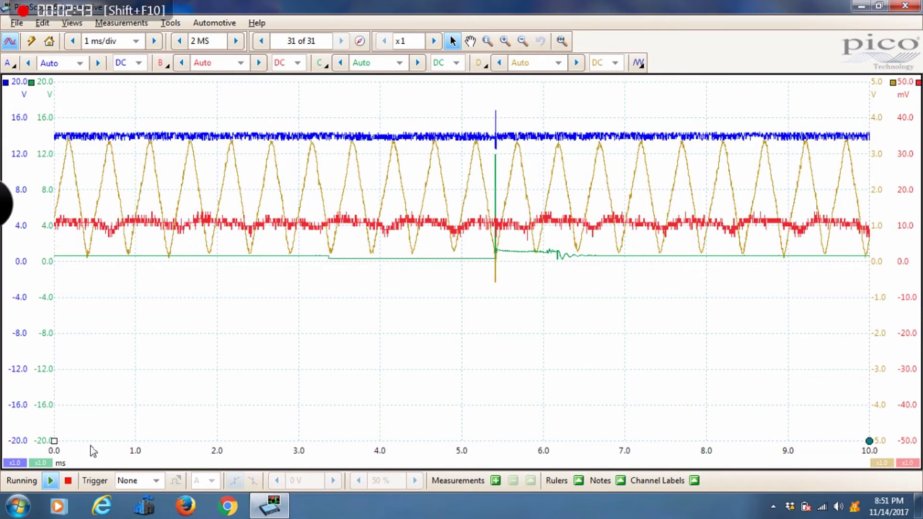
Stop the live capture and step back five stored waveforms in the buffer
{"action": "left_click", "coordinate": [67, 480]}
{"action": "left_click", "coordinate": [262, 41]}
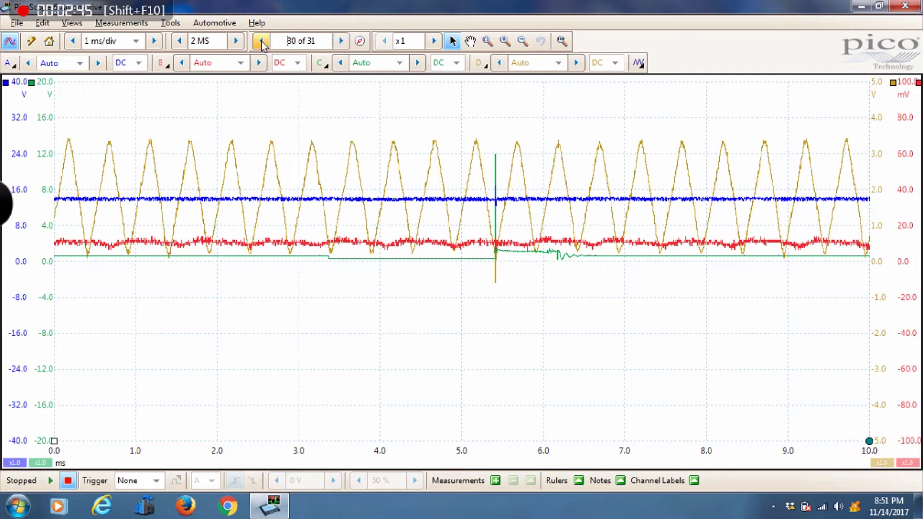
{"action": "left_click", "coordinate": [262, 41]}
{"action": "left_click", "coordinate": [262, 42]}
{"action": "left_click", "coordinate": [262, 41]}
{"action": "left_click", "coordinate": [262, 41]}
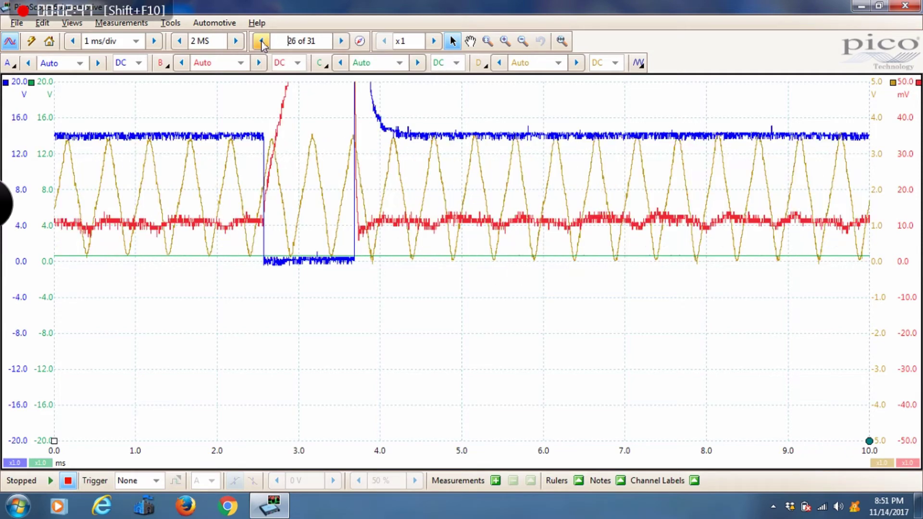
Step forward through the stored waveforms to capture 30 of 31
{"action": "left_click", "coordinate": [341, 41]}
{"action": "left_click", "coordinate": [341, 41]}
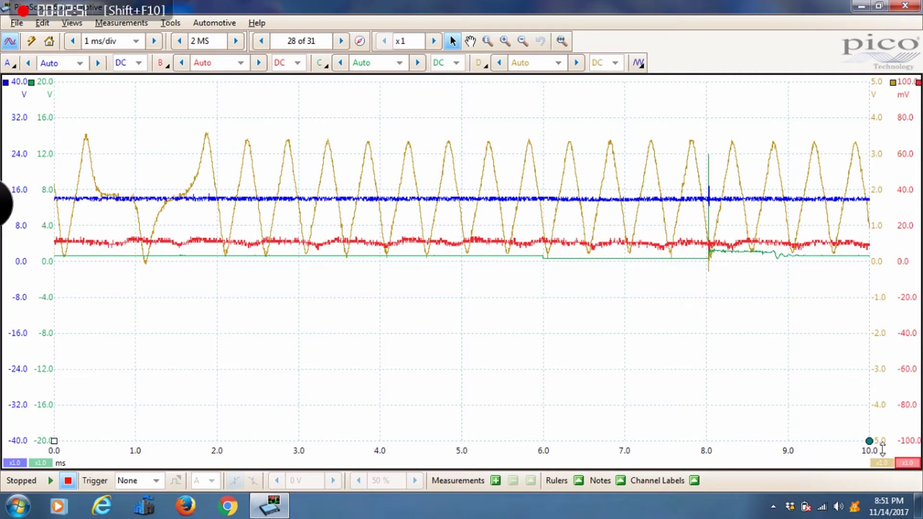
{"action": "left_click", "coordinate": [342, 41]}
{"action": "left_click", "coordinate": [342, 43]}
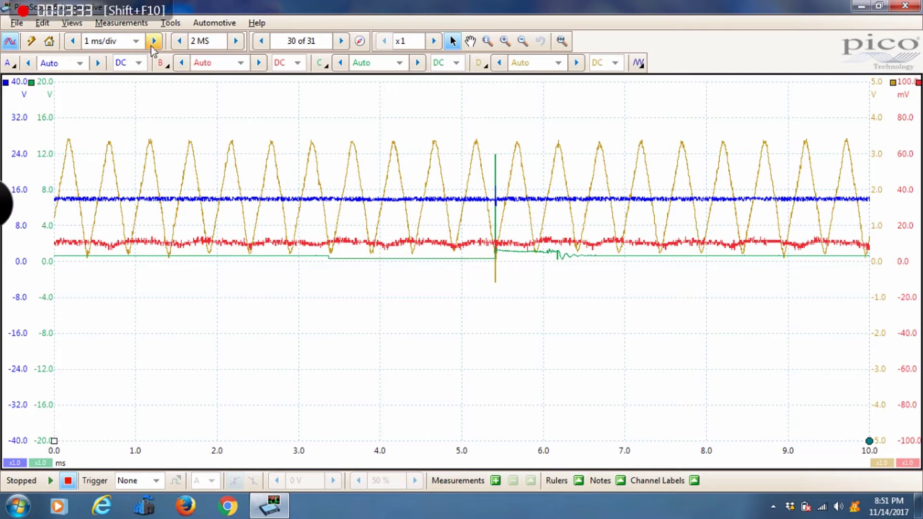
Restart capturing, set the timebase to 500 ms/div, and raise the samples to 3 MS
{"action": "left_click", "coordinate": [52, 480]}
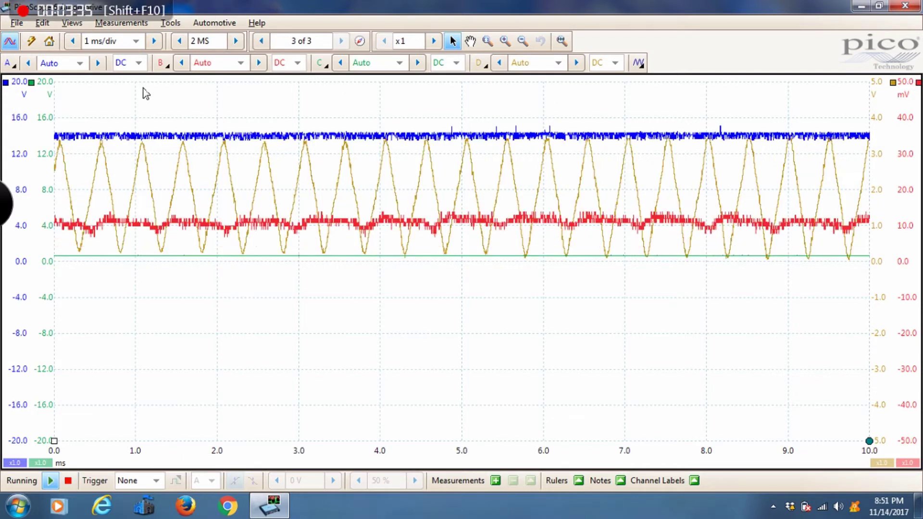
{"action": "left_click", "coordinate": [155, 41]}
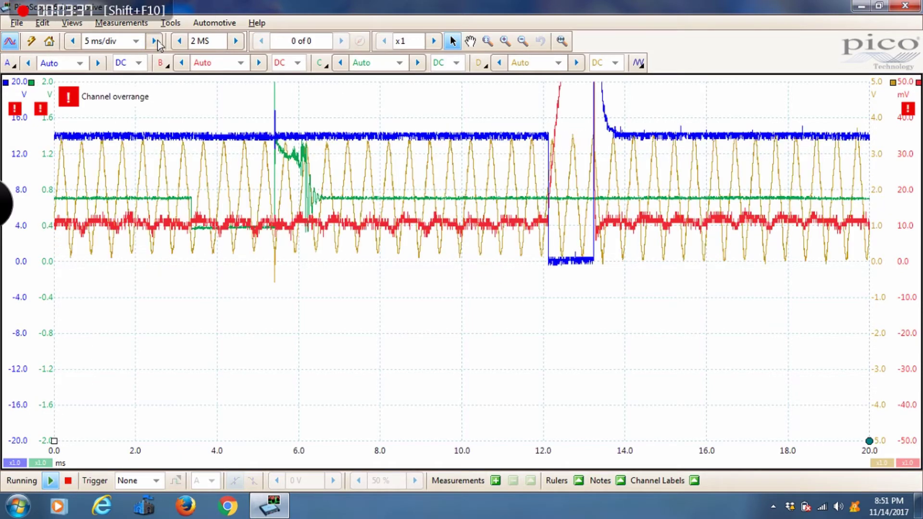
{"action": "left_click", "coordinate": [155, 41]}
{"action": "left_click", "coordinate": [155, 40]}
{"action": "left_click", "coordinate": [155, 41]}
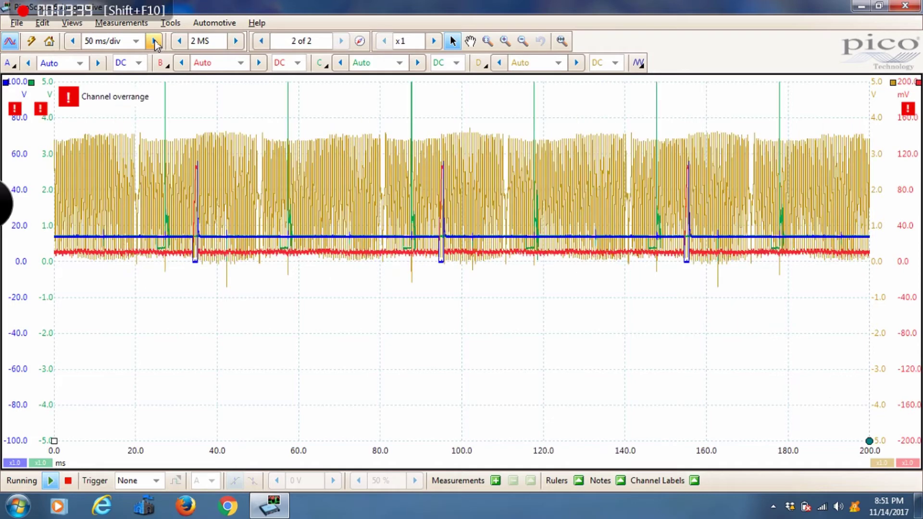
{"action": "left_click", "coordinate": [155, 41]}
{"action": "left_click", "coordinate": [155, 40]}
{"action": "left_click", "coordinate": [155, 42]}
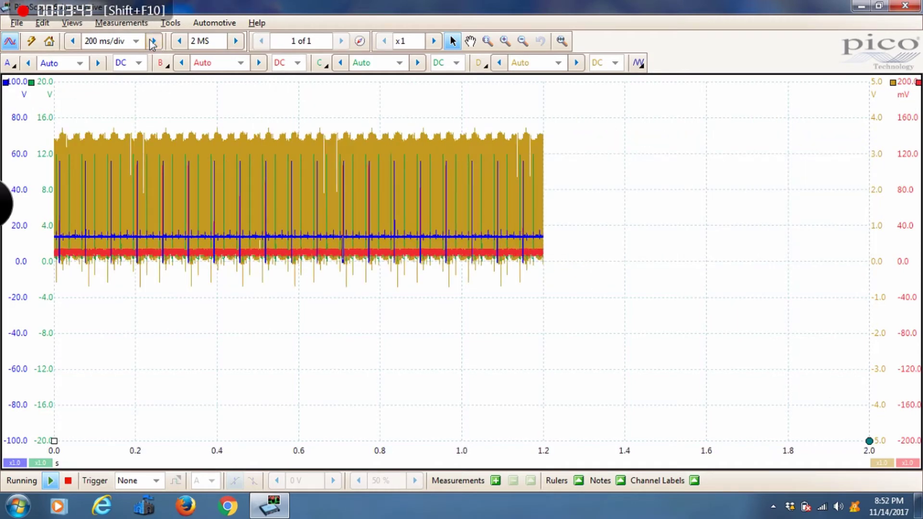
{"action": "left_click", "coordinate": [154, 42]}
{"action": "left_click", "coordinate": [153, 42]}
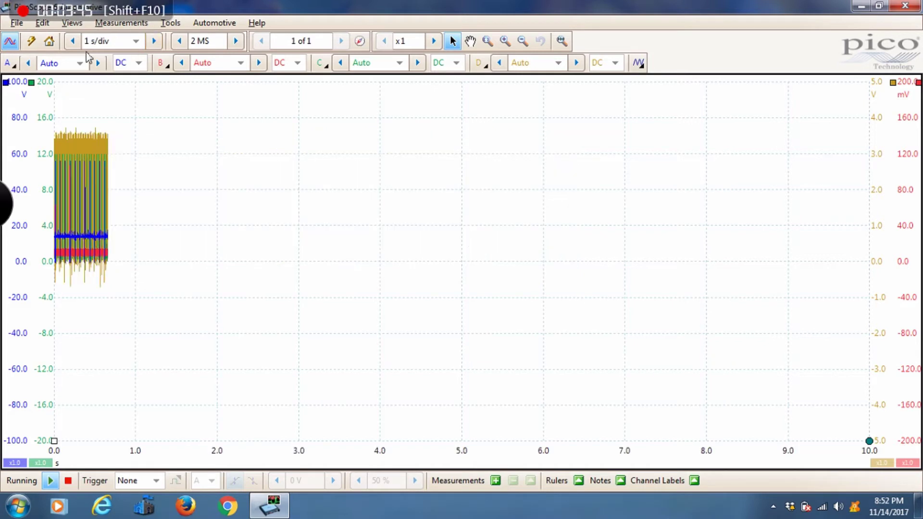
{"action": "left_click", "coordinate": [72, 42]}
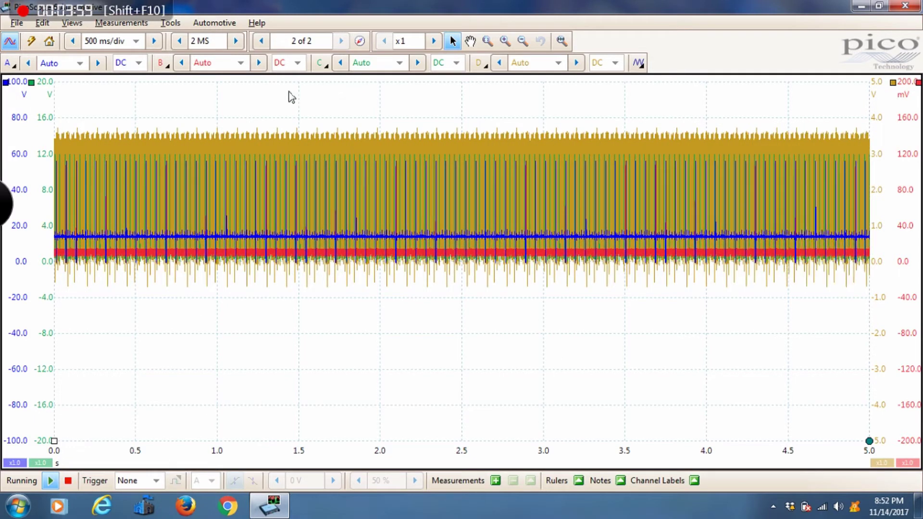
{"action": "left_click", "coordinate": [235, 41]}
Try 4 MS samples, then lower the sample count back to 2 MS
{"action": "left_click", "coordinate": [235, 41]}
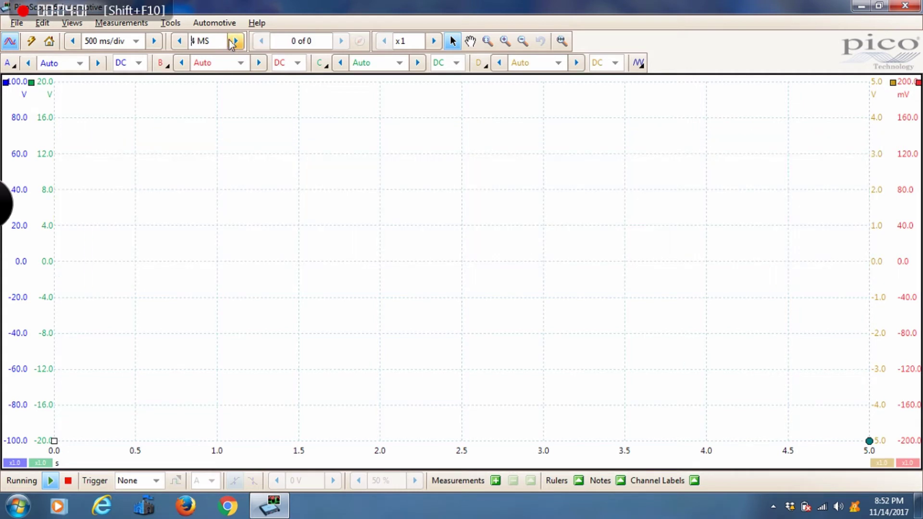
{"action": "left_click", "coordinate": [180, 40]}
{"action": "left_click", "coordinate": [180, 41]}
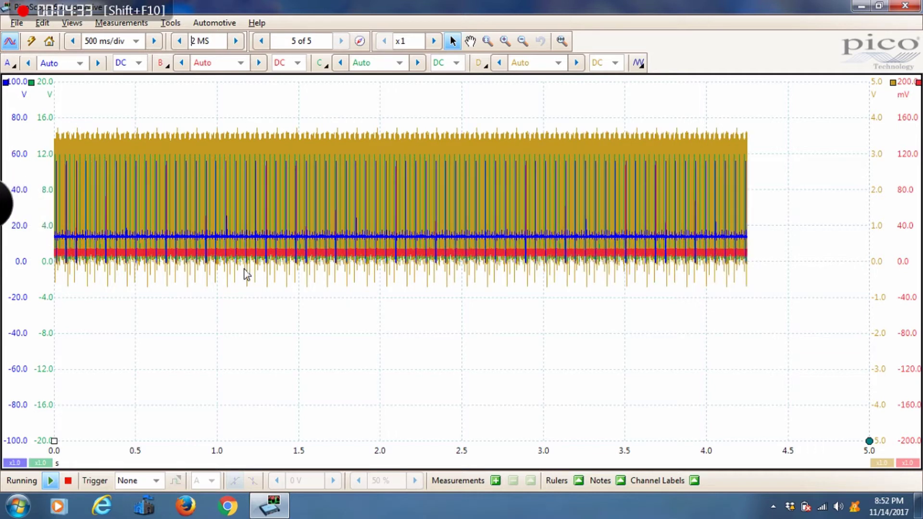
Stop capturing and display buffer 5 of 6, the last complete 5-second sweep
{"action": "left_click", "coordinate": [68, 482]}
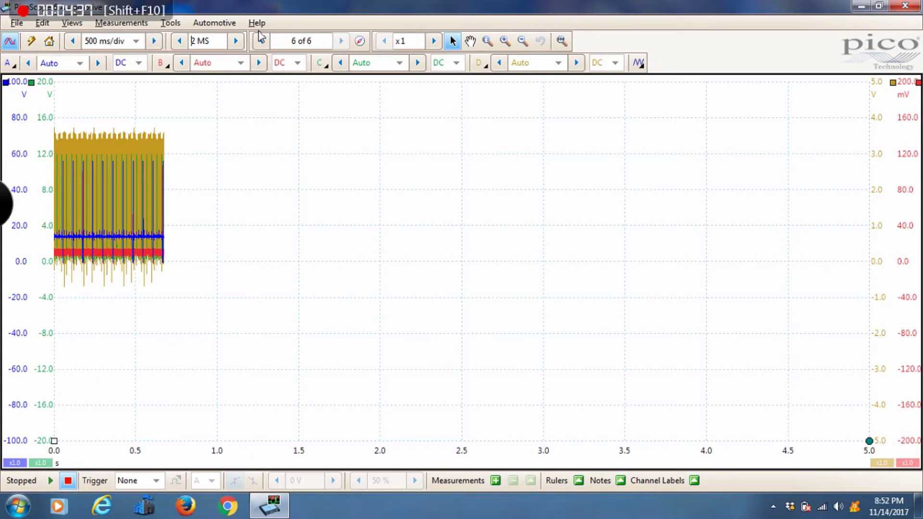
{"action": "left_click", "coordinate": [261, 40]}
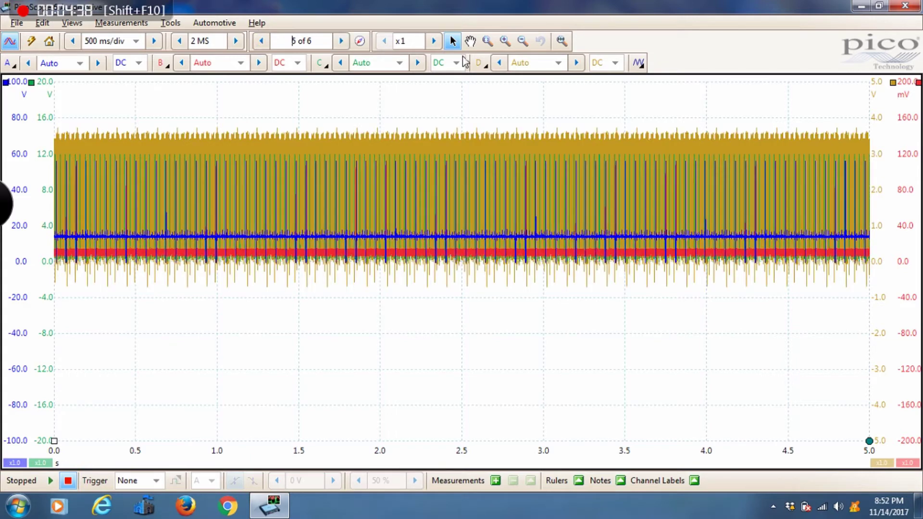
{"action": "left_click", "coordinate": [488, 43]}
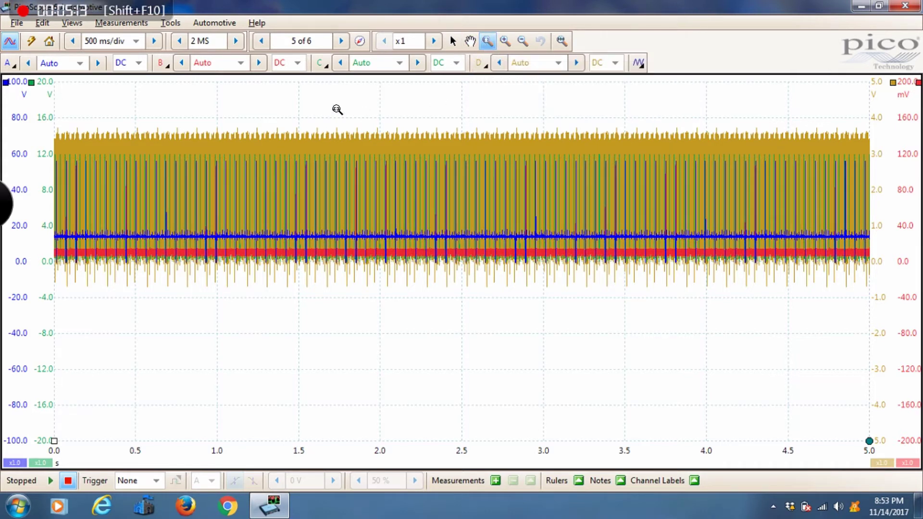
Zoom about x259 into the waveform slice around 778–797 ms
{"action": "left_click_drag", "start_coordinate": [337, 110], "coordinate": [375, 336]}
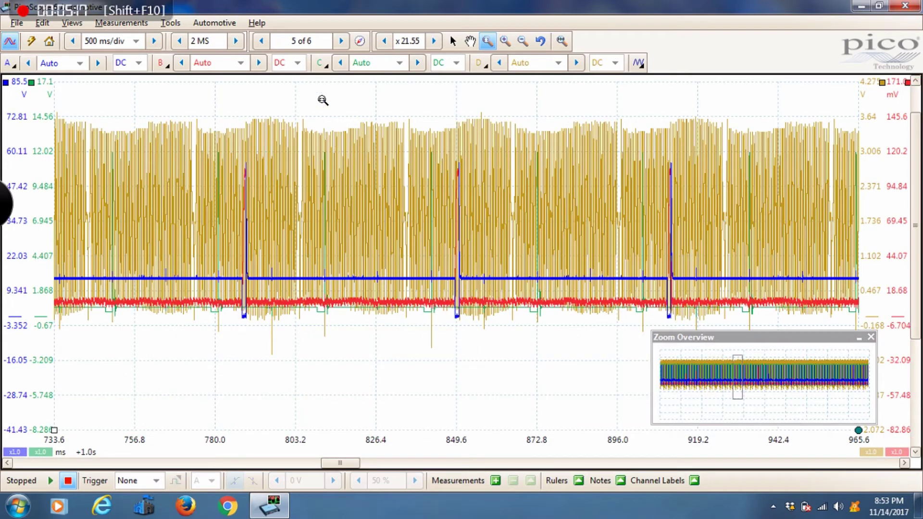
{"action": "left_click_drag", "start_coordinate": [209, 88], "coordinate": [276, 370]}
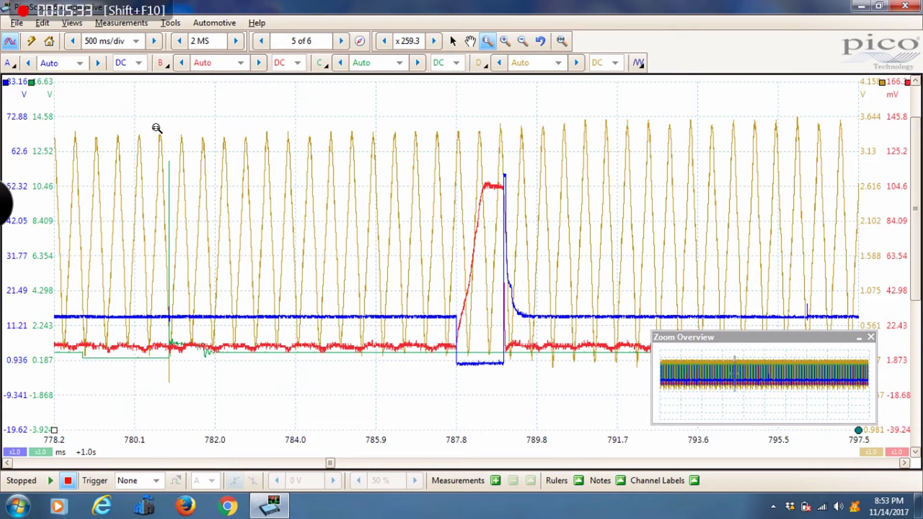
Resume capturing at the full 500 ms/div view and review General preferences (Maximum Waveforms 32)
{"action": "left_click", "coordinate": [51, 481]}
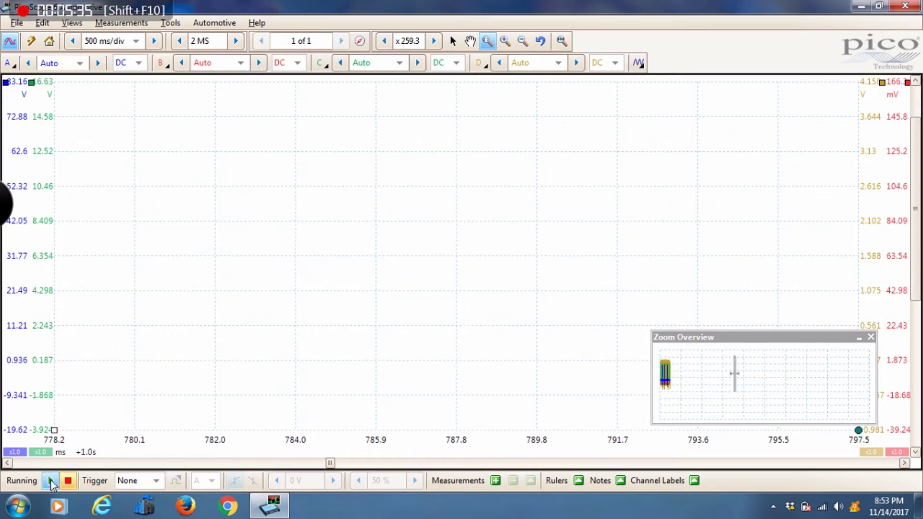
{"action": "left_click", "coordinate": [871, 337]}
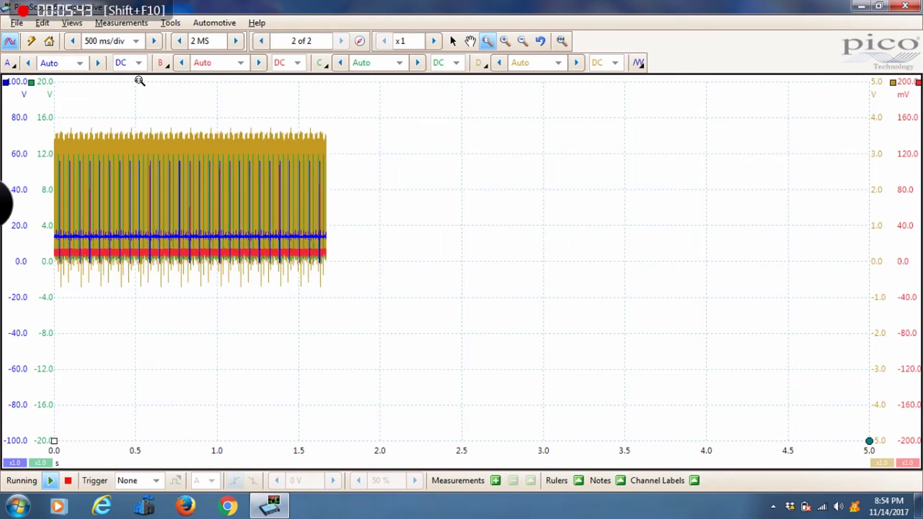
{"action": "left_click", "coordinate": [171, 23]}
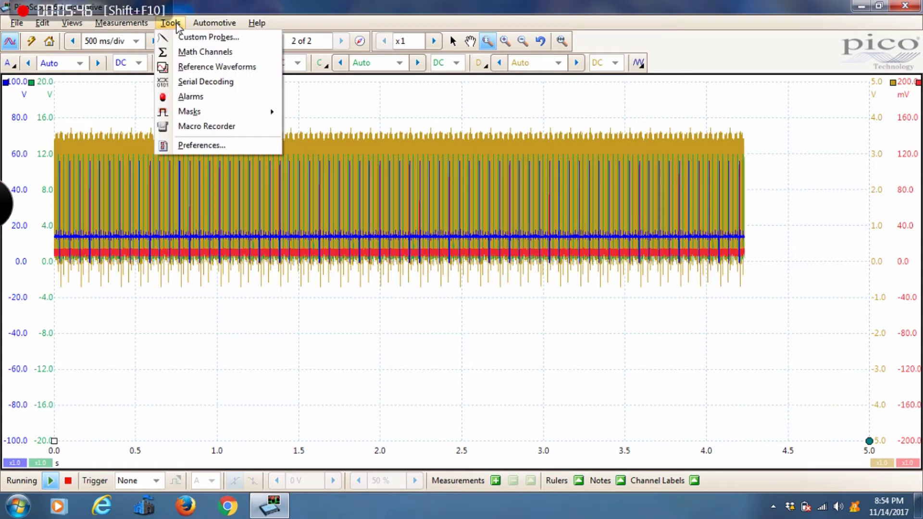
{"action": "left_click", "coordinate": [201, 145]}
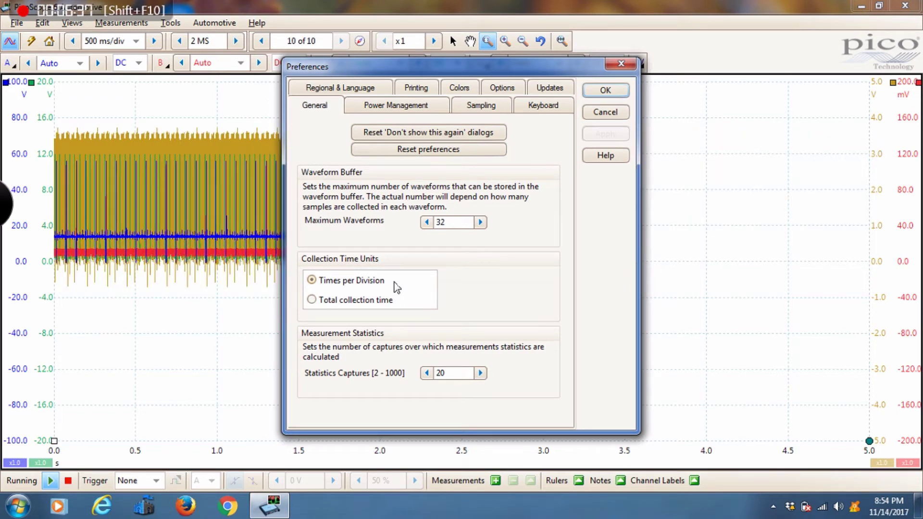
{"action": "left_click", "coordinate": [619, 64]}
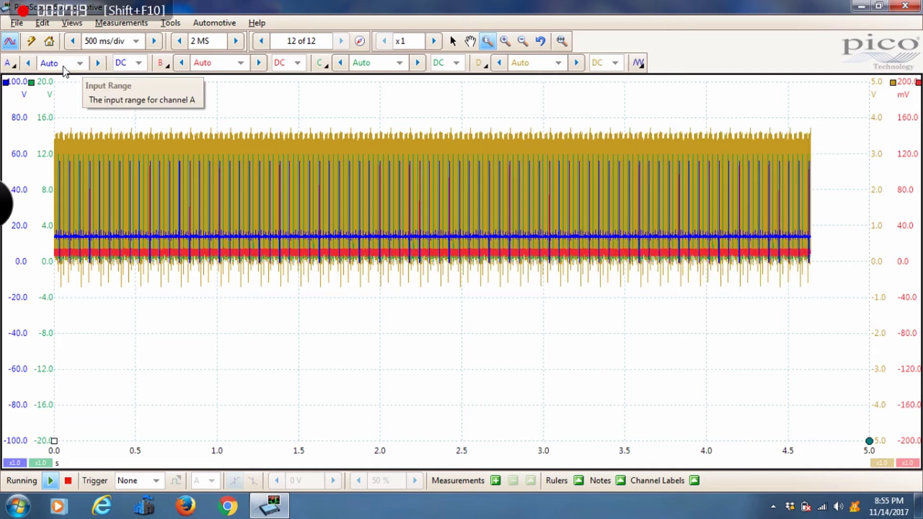
Show channel A's input range list, from ±1 V to ±2 kV, with ±100 V set
{"action": "left_click", "coordinate": [80, 67]}
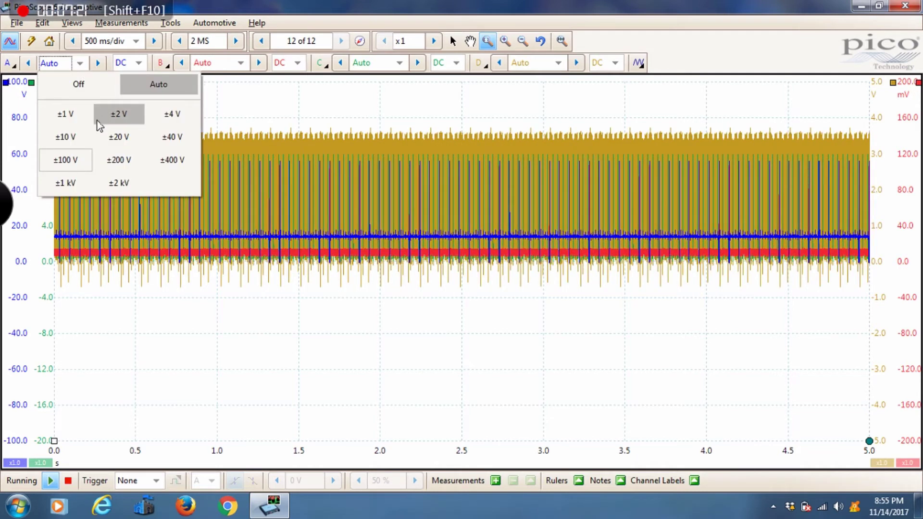
Give channels A, B, C and D each a ±20 V input range
{"action": "left_click", "coordinate": [109, 137]}
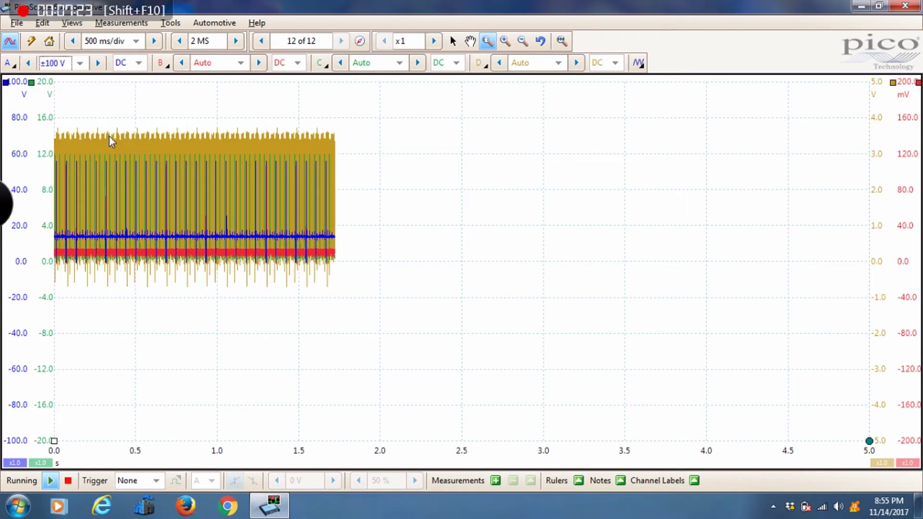
{"action": "left_click", "coordinate": [166, 67]}
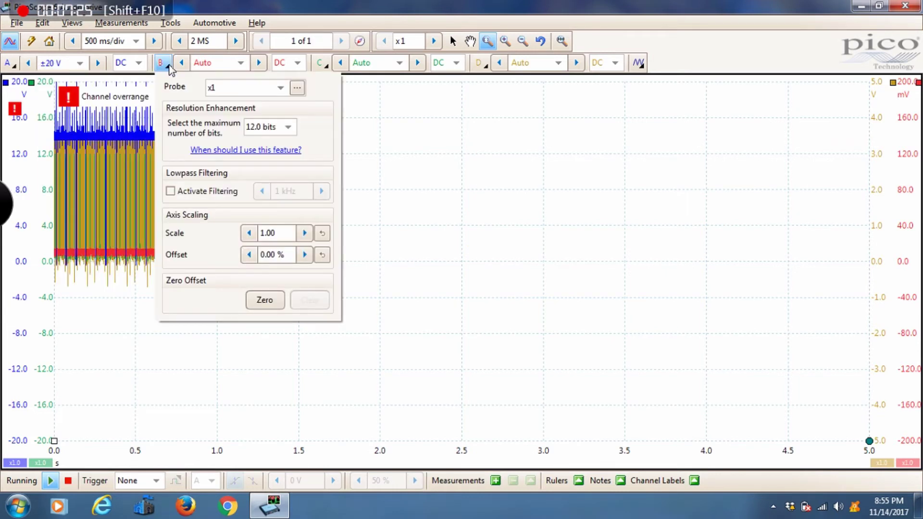
{"action": "left_click", "coordinate": [226, 67]}
{"action": "left_click", "coordinate": [270, 136]}
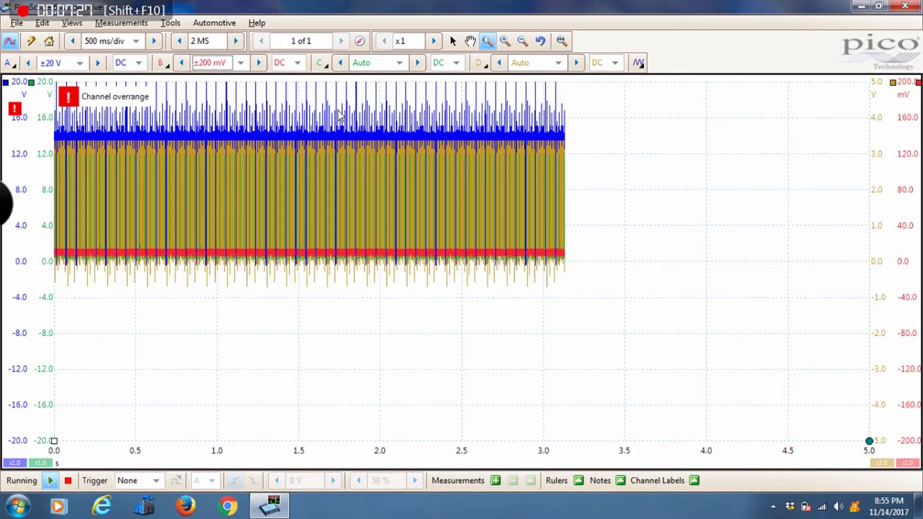
{"action": "left_click", "coordinate": [404, 65]}
{"action": "left_click", "coordinate": [416, 186]}
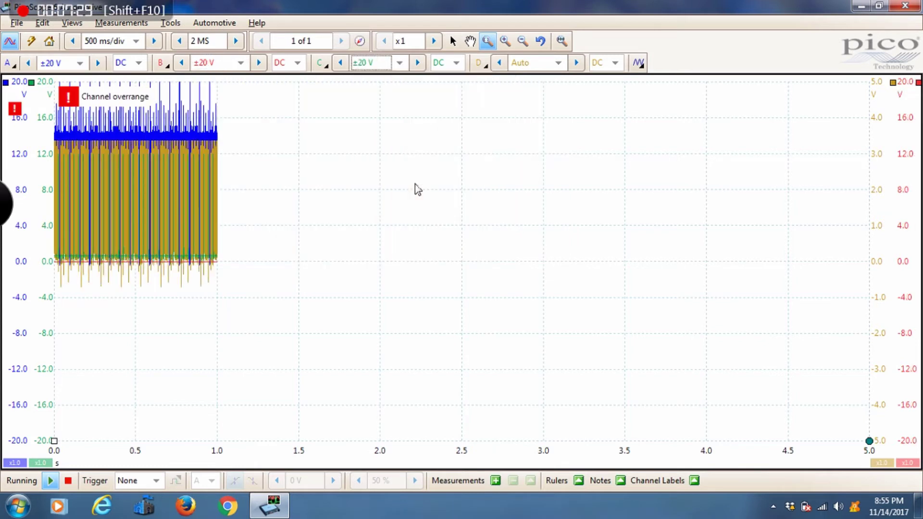
{"action": "left_click", "coordinate": [558, 63]}
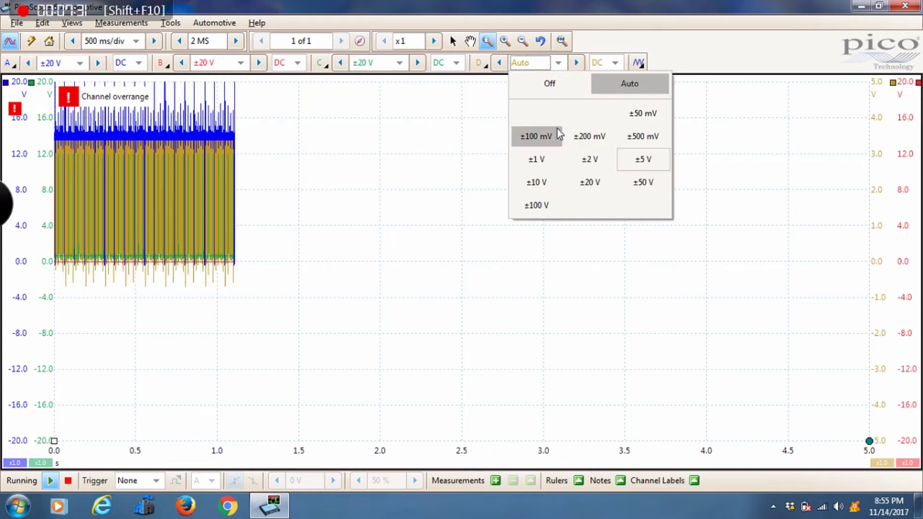
{"action": "left_click", "coordinate": [589, 181]}
Show channel A's probe list, currently x20, with x100 and current clamp options
{"action": "left_click", "coordinate": [10, 63]}
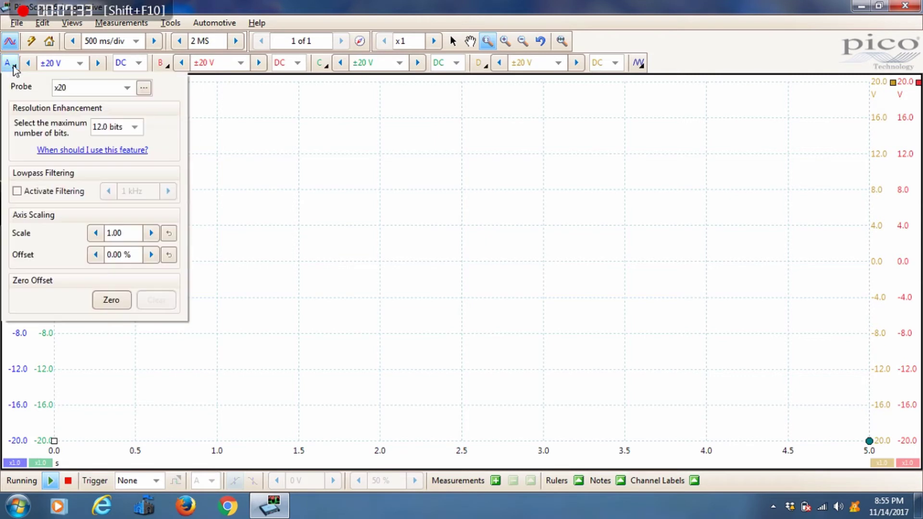
{"action": "left_click", "coordinate": [125, 89]}
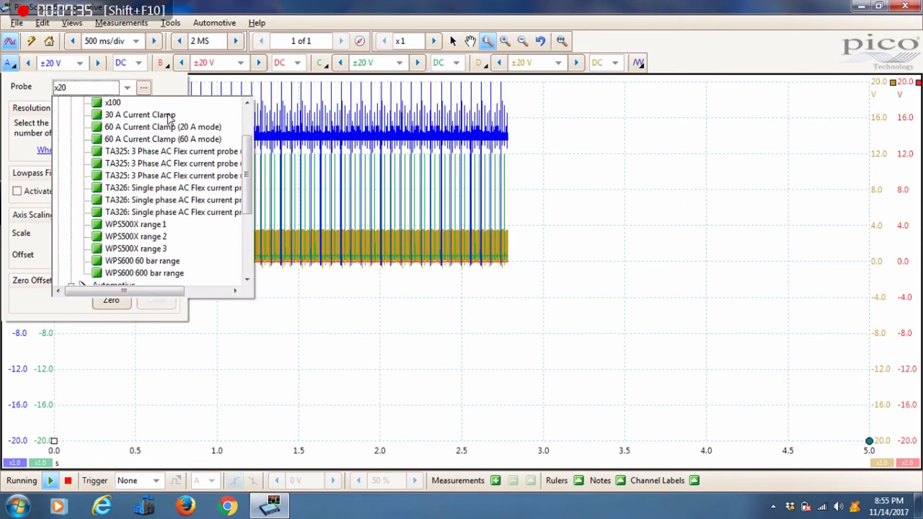
{"action": "scroll", "coordinate": [250, 125], "scroll_direction": "up", "scroll_amount": 2}
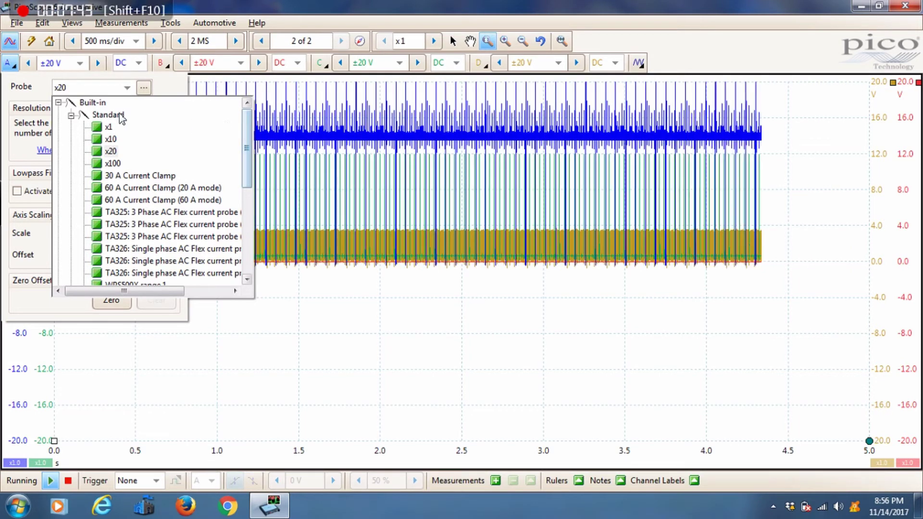
{"action": "mouse_move", "coordinate": [249, 121]}
{"action": "left_mouse_down"}
{"action": "mouse_move", "coordinate": [267, 209]}
{"action": "mouse_move", "coordinate": [251, 123]}
{"action": "left_mouse_up"}
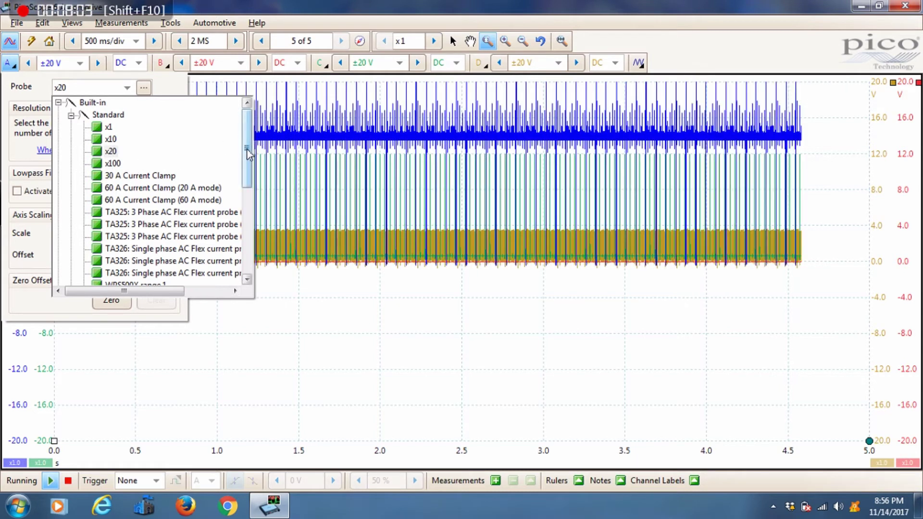
{"action": "left_click_drag", "start_coordinate": [249, 149], "coordinate": [250, 177]}
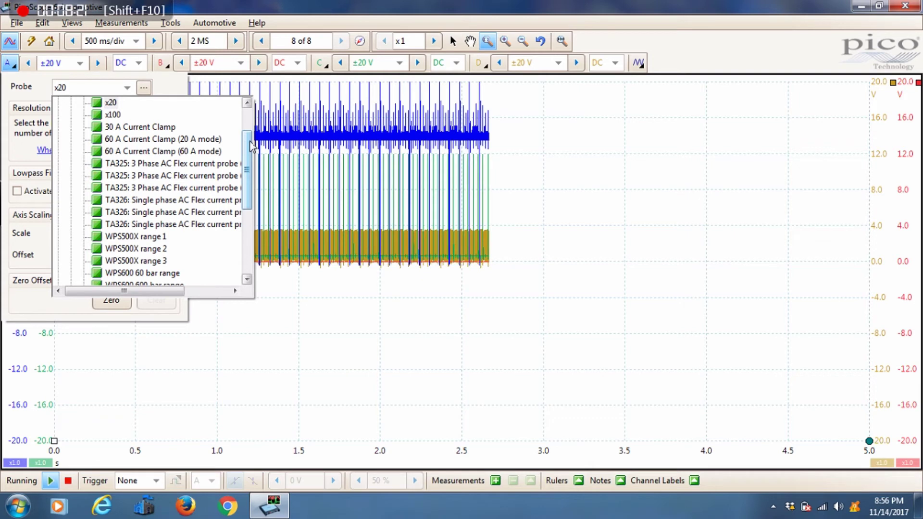
{"action": "mouse_move", "coordinate": [247, 150]}
{"action": "left_mouse_down"}
{"action": "mouse_move", "coordinate": [255, 168]}
{"action": "mouse_move", "coordinate": [235, 181]}
{"action": "left_mouse_up"}
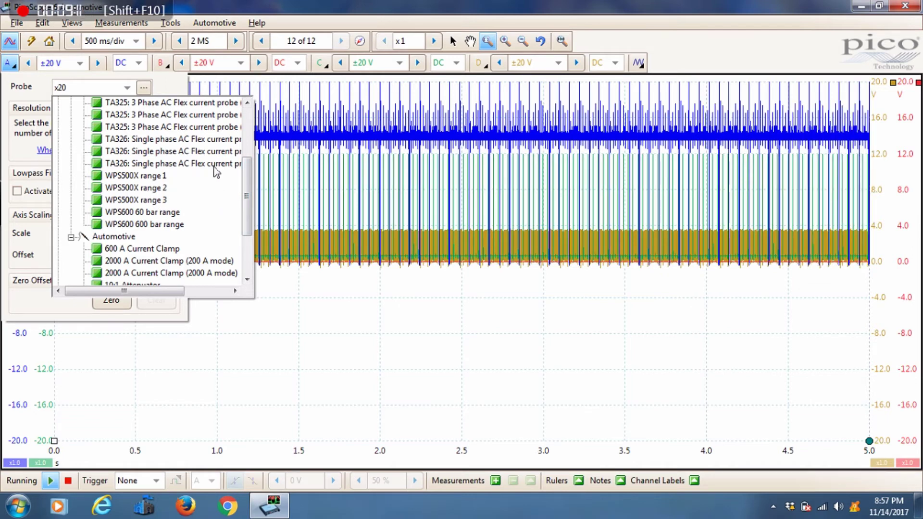
{"action": "left_click_drag", "start_coordinate": [249, 175], "coordinate": [250, 207]}
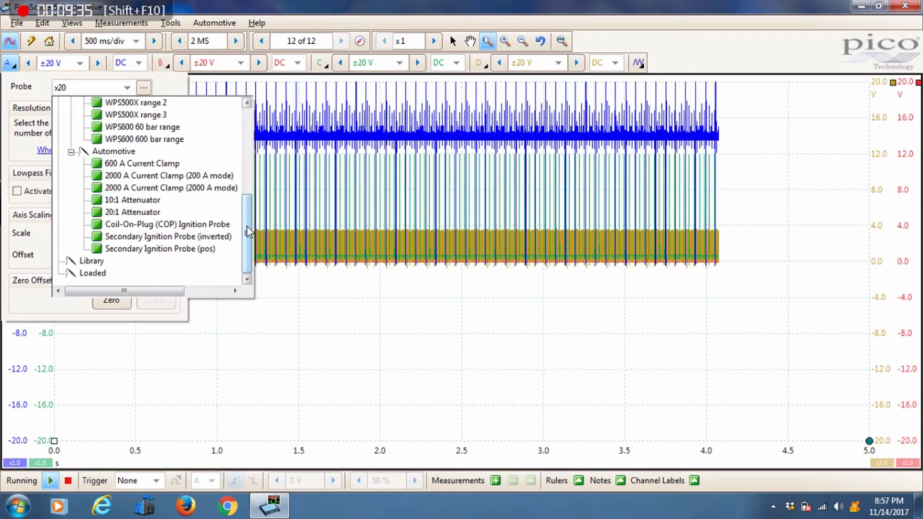
{"action": "left_click_drag", "start_coordinate": [248, 233], "coordinate": [248, 222]}
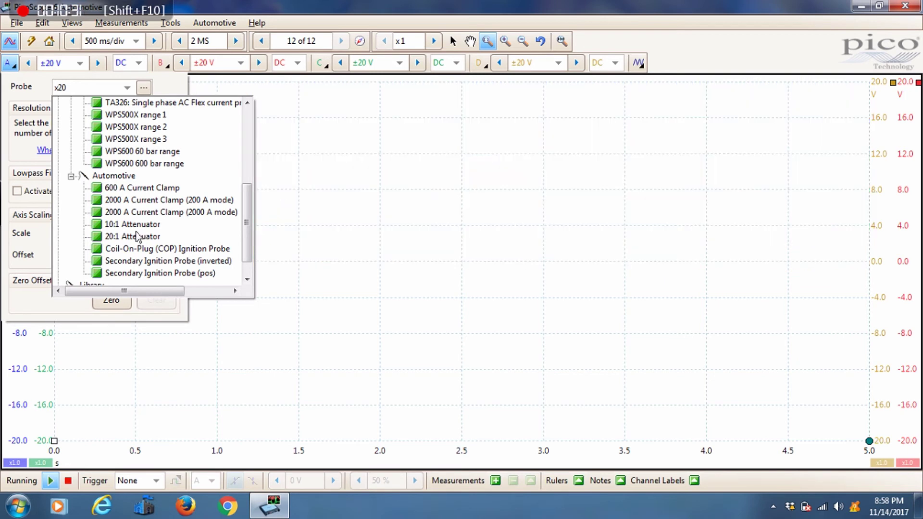
{"action": "mouse_move", "coordinate": [250, 217]}
{"action": "left_mouse_down"}
{"action": "mouse_move", "coordinate": [248, 156]}
{"action": "mouse_move", "coordinate": [248, 221]}
{"action": "left_mouse_up"}
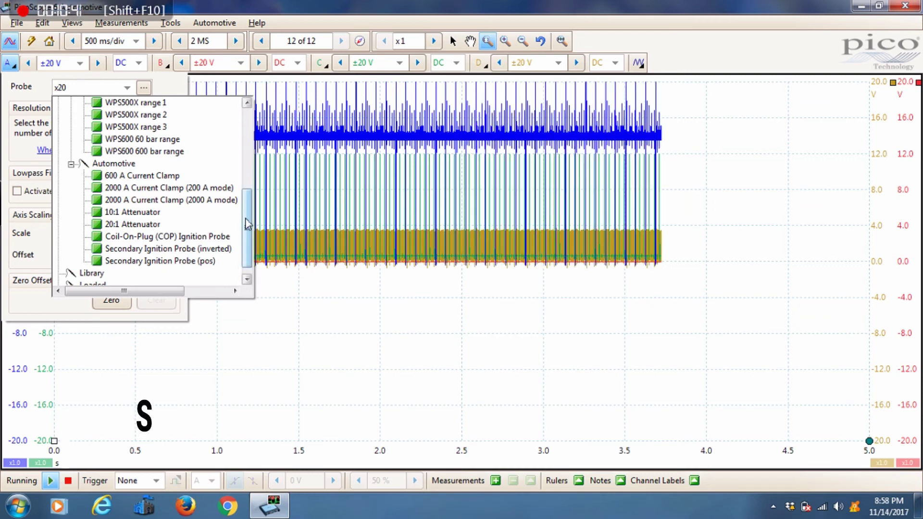
{"action": "scroll", "coordinate": [106, 142], "scroll_direction": "up", "scroll_amount": 5}
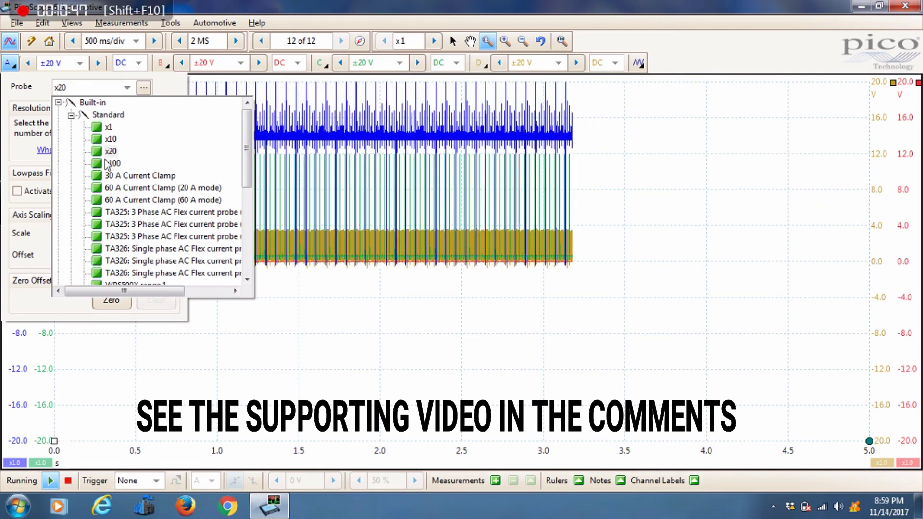
Select the 20:1 Attenuator probe for channel A
{"action": "left_click", "coordinate": [110, 153]}
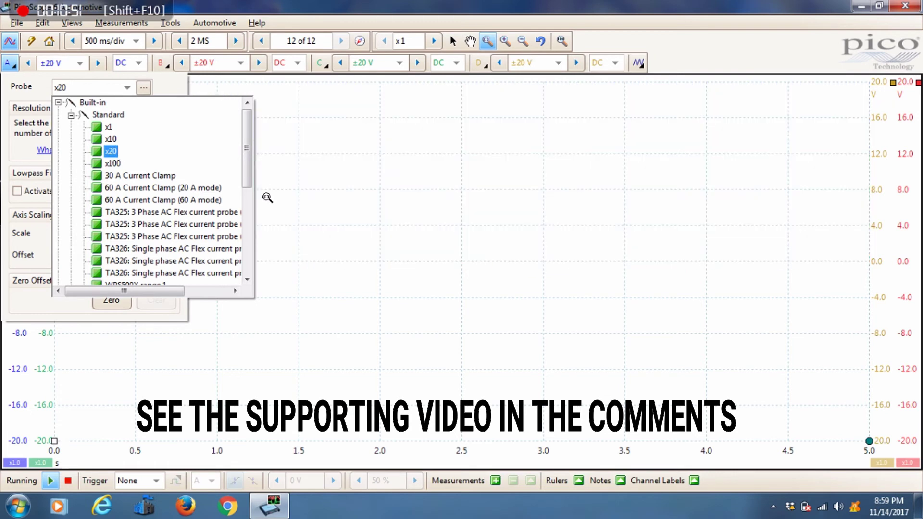
{"action": "left_click", "coordinate": [79, 63]}
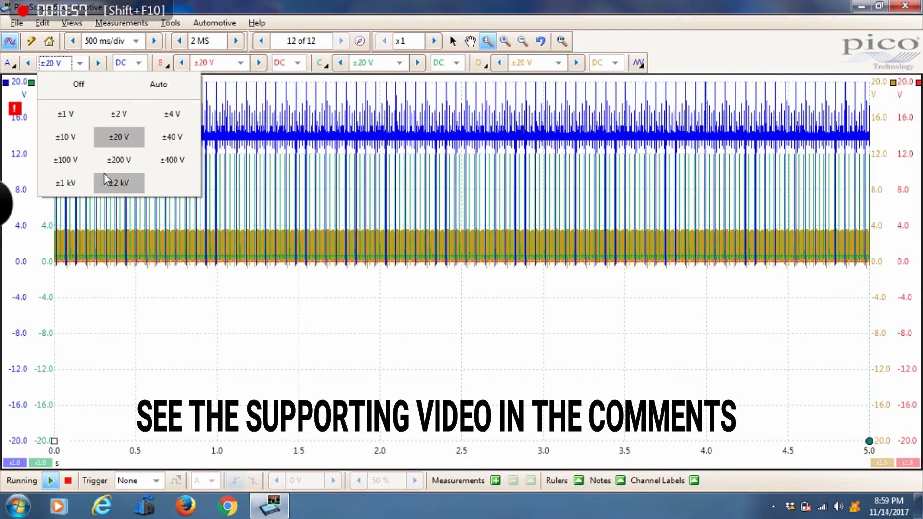
{"action": "left_click", "coordinate": [12, 69]}
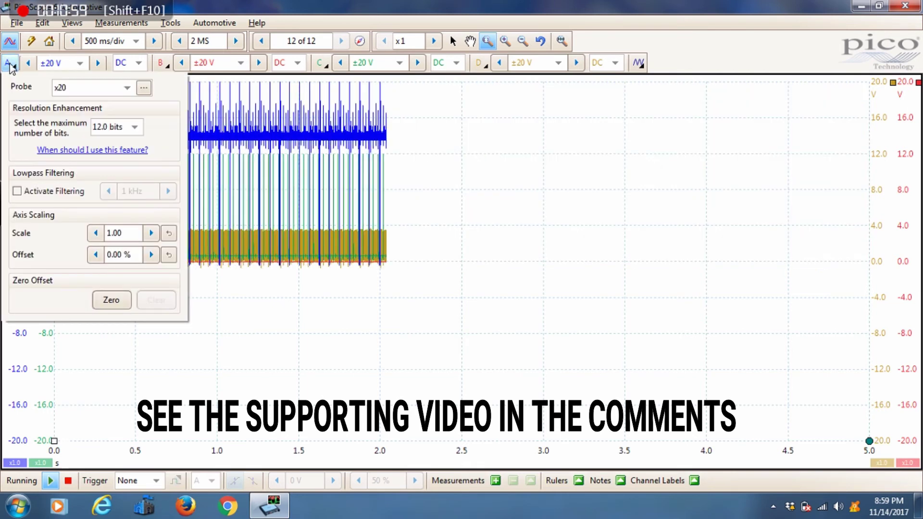
{"action": "left_click", "coordinate": [127, 87]}
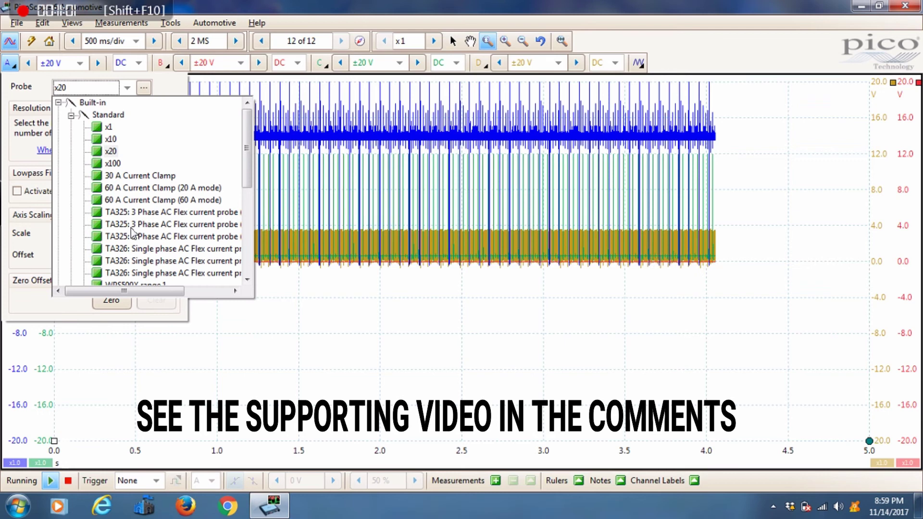
{"action": "scroll", "coordinate": [237, 191], "scroll_direction": "down", "scroll_amount": 2}
{"action": "scroll", "coordinate": [239, 192], "scroll_direction": "down", "scroll_amount": 3}
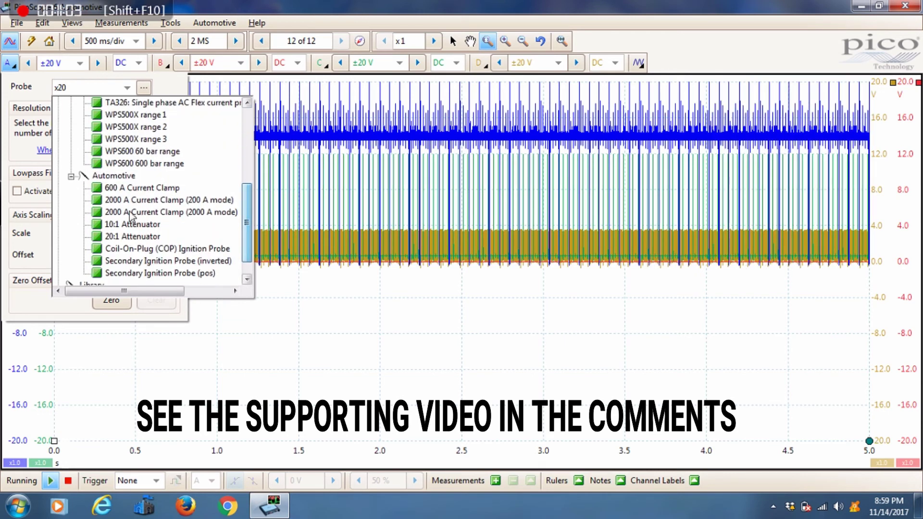
{"action": "left_click", "coordinate": [108, 232]}
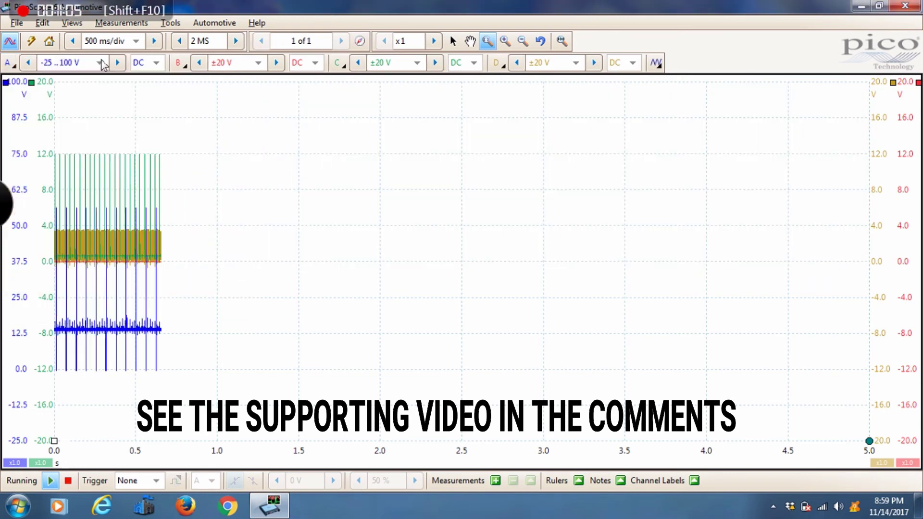
Reselect the x20 probe in channel A's probe list
{"action": "left_click", "coordinate": [68, 62]}
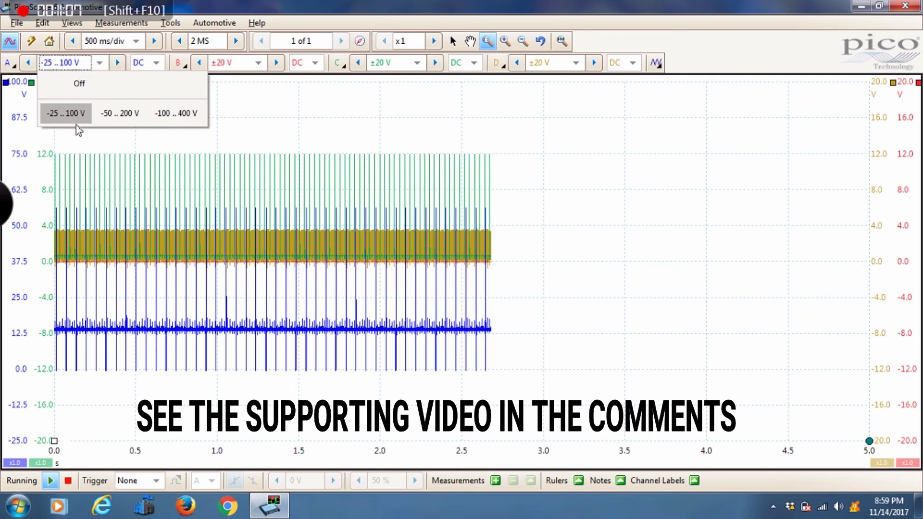
{"action": "left_click", "coordinate": [10, 63]}
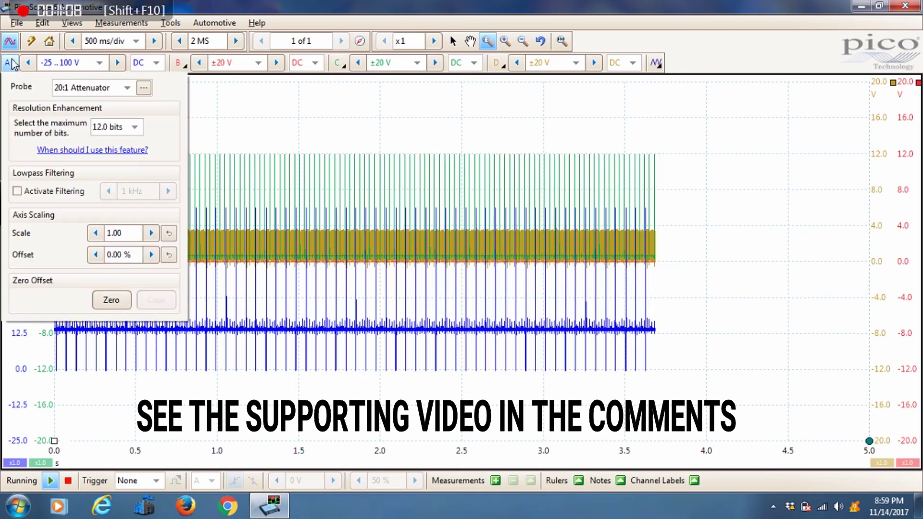
{"action": "left_click", "coordinate": [127, 87]}
{"action": "left_click_drag", "start_coordinate": [243, 202], "coordinate": [247, 124]}
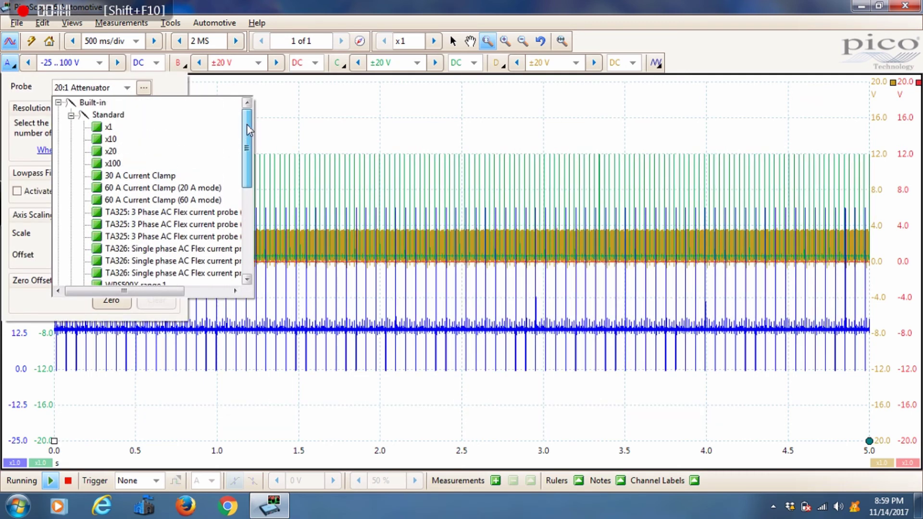
{"action": "left_click", "coordinate": [112, 152]}
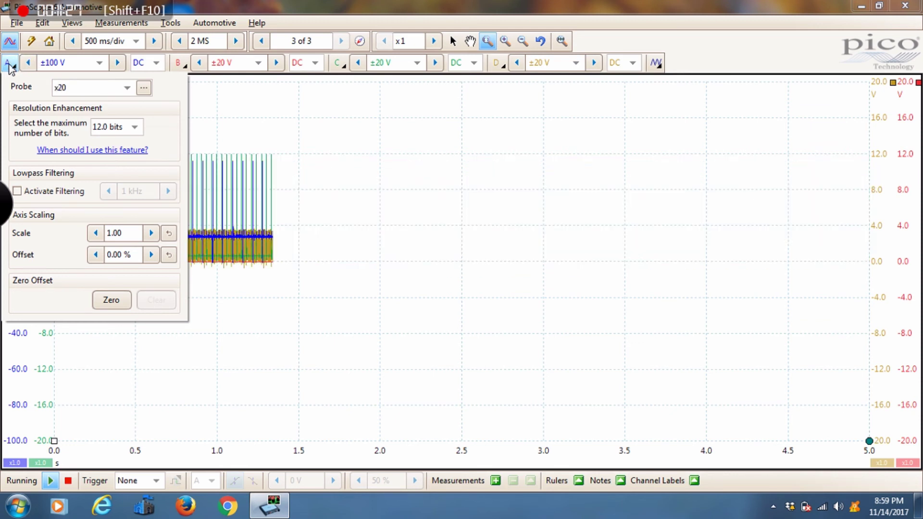
Switch channel A's probe to x1
{"action": "left_click", "coordinate": [10, 64]}
{"action": "left_click", "coordinate": [10, 64]}
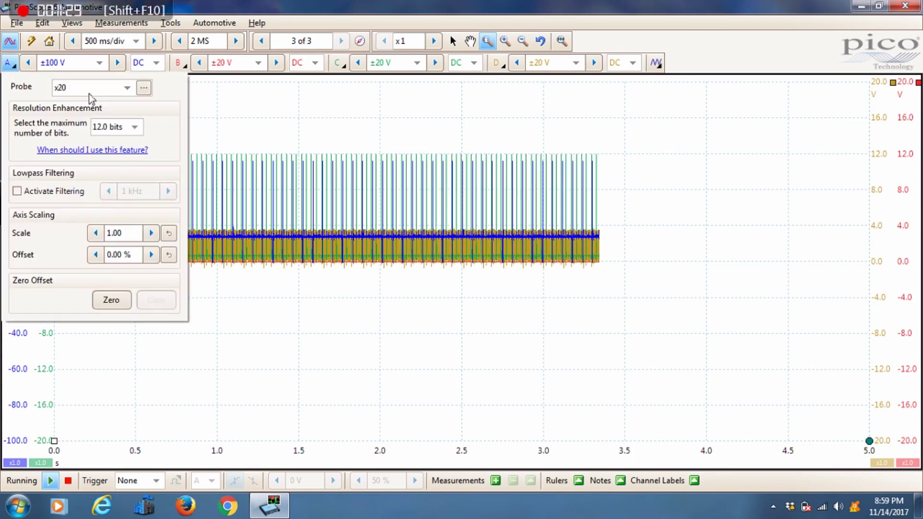
{"action": "left_click", "coordinate": [130, 87]}
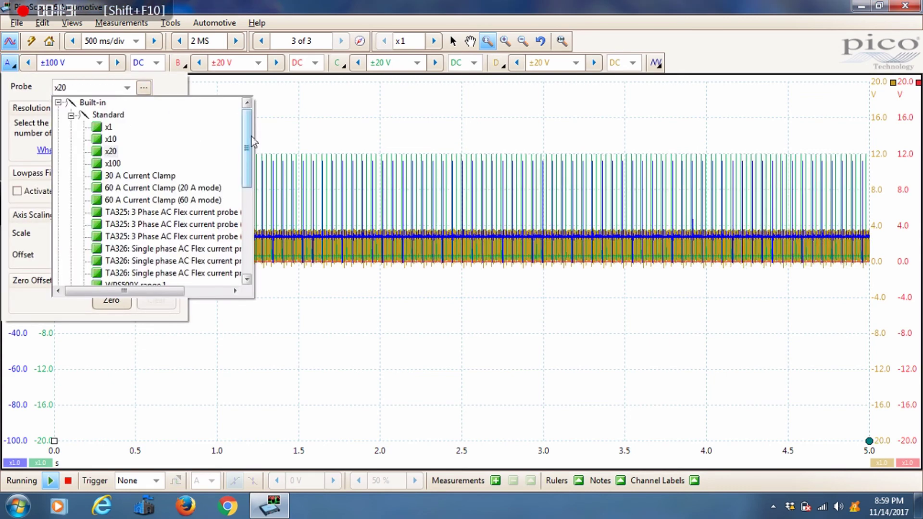
{"action": "left_click", "coordinate": [109, 127]}
{"action": "left_click", "coordinate": [200, 90]}
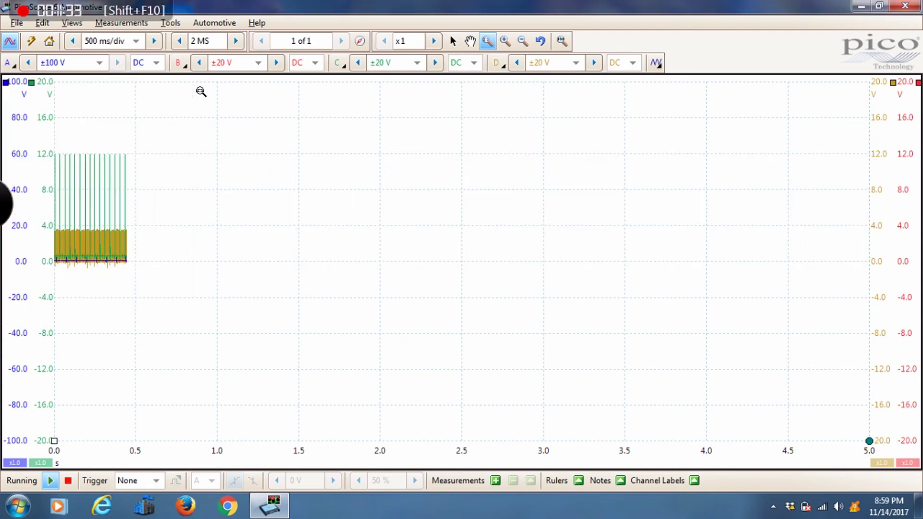
Check that channels B, C and D also use x1 probes
{"action": "left_click", "coordinate": [182, 64]}
{"action": "left_click", "coordinate": [338, 64]}
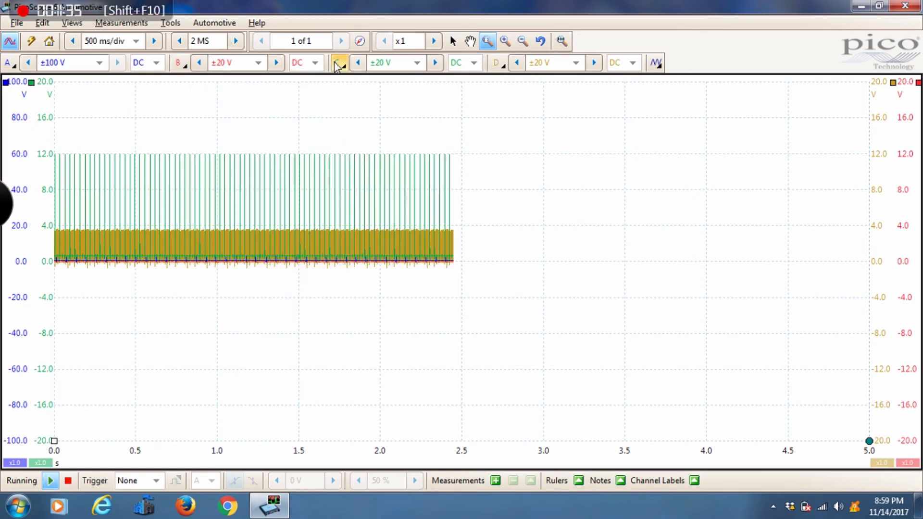
{"action": "left_click", "coordinate": [499, 64]}
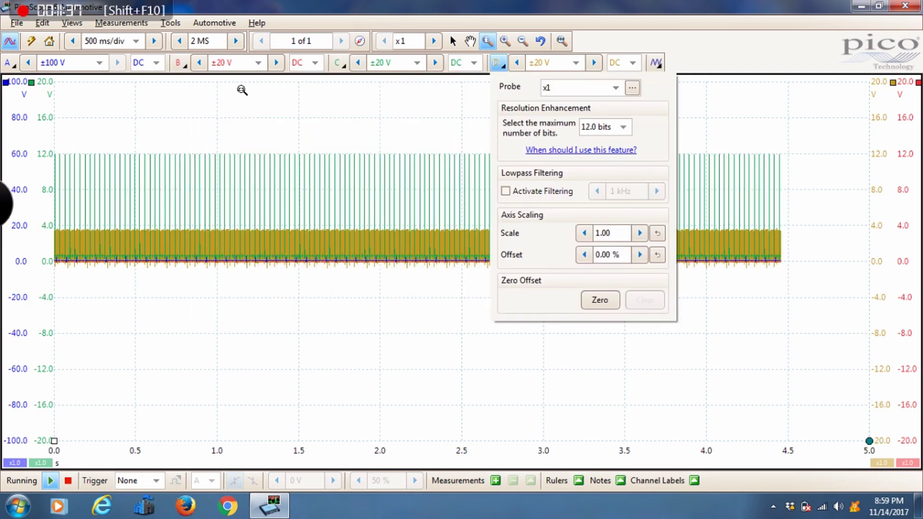
{"action": "right_click", "coordinate": [327, 118]}
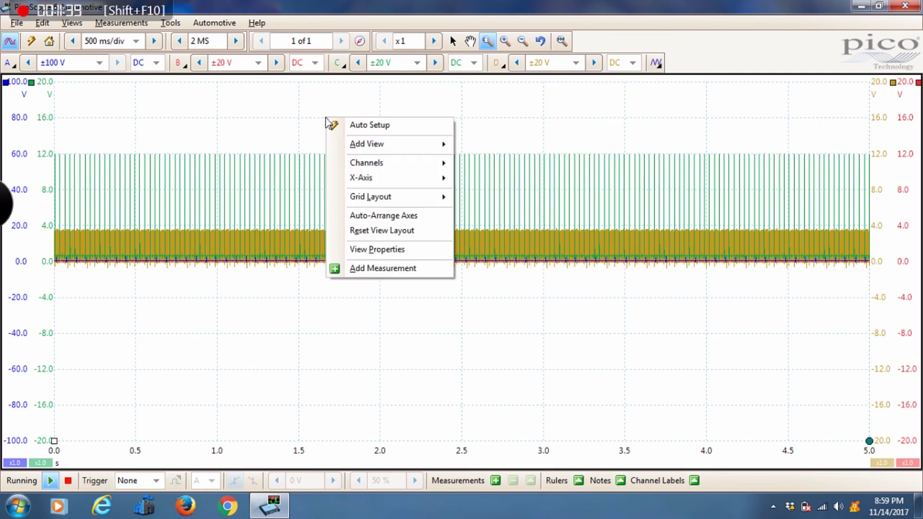
{"action": "mouse_move", "coordinate": [437, 163]}
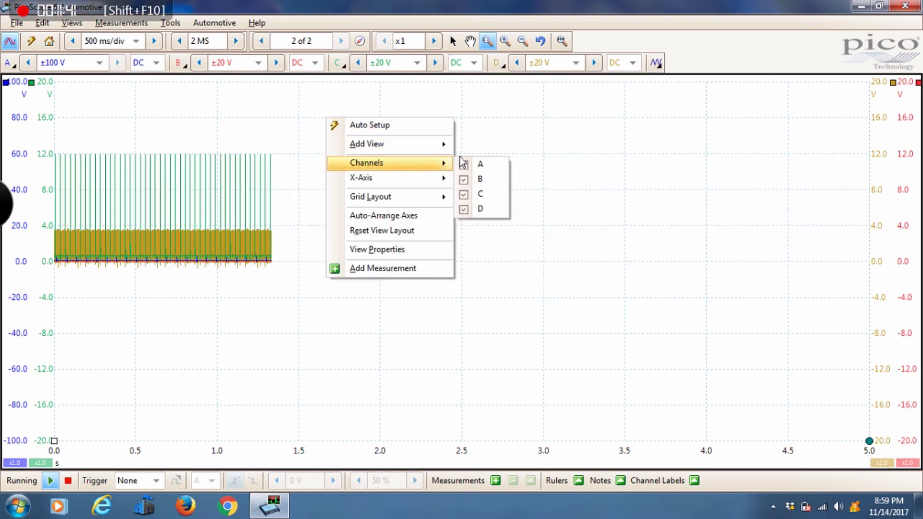
{"action": "left_click", "coordinate": [468, 194]}
{"action": "left_click", "coordinate": [468, 209]}
{"action": "left_click", "coordinate": [537, 165]}
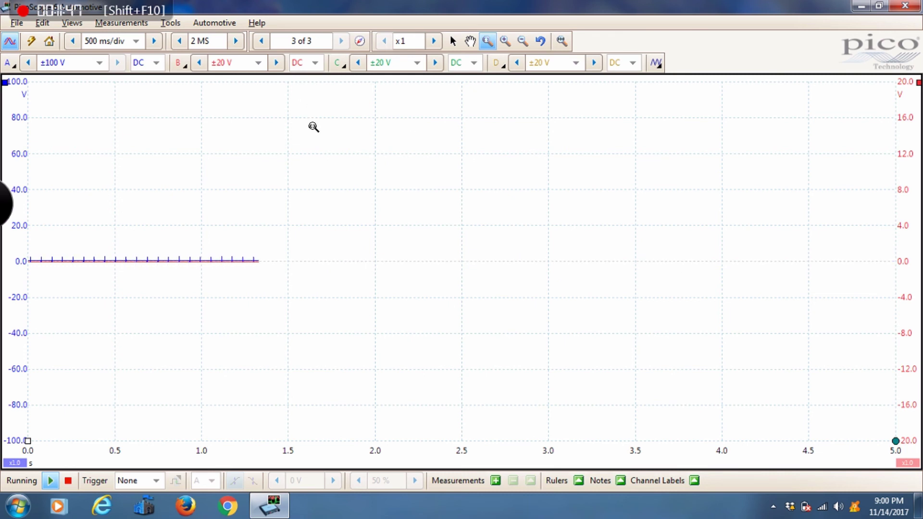
{"action": "right_click", "coordinate": [365, 153]}
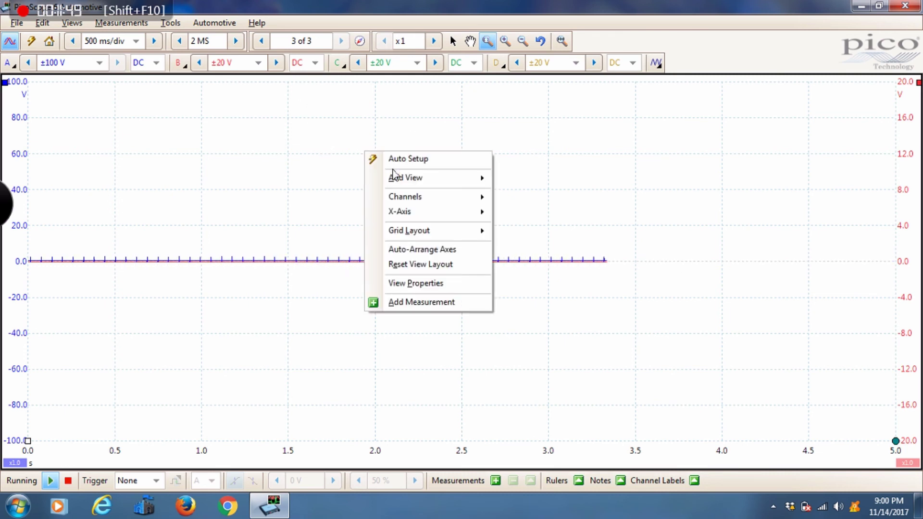
{"action": "mouse_move", "coordinate": [419, 201]}
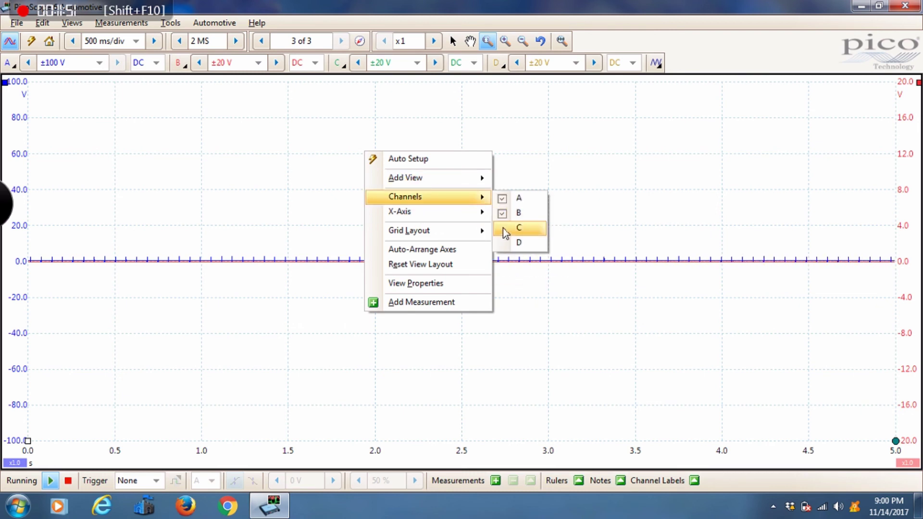
{"action": "left_click", "coordinate": [505, 231]}
{"action": "left_click", "coordinate": [507, 246]}
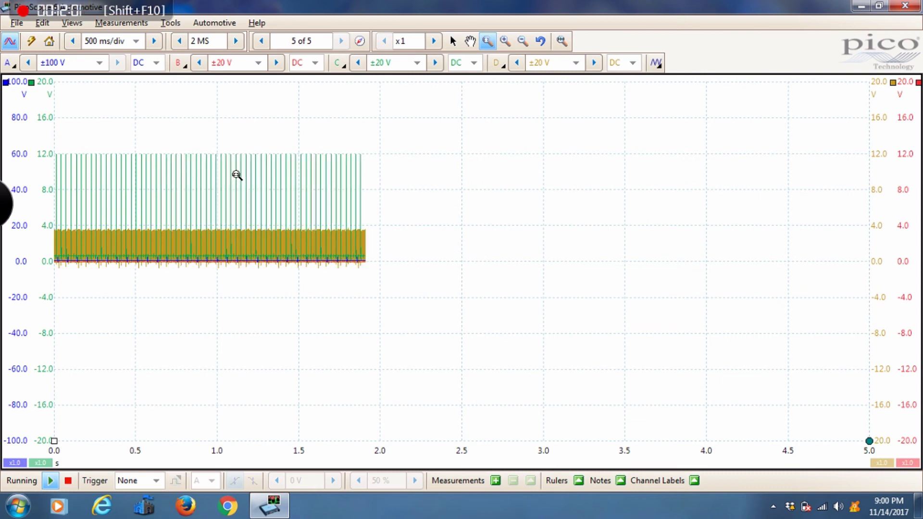
Save the current setup via File > Start-up Settings > Save User Default Settings
{"action": "left_click", "coordinate": [16, 23]}
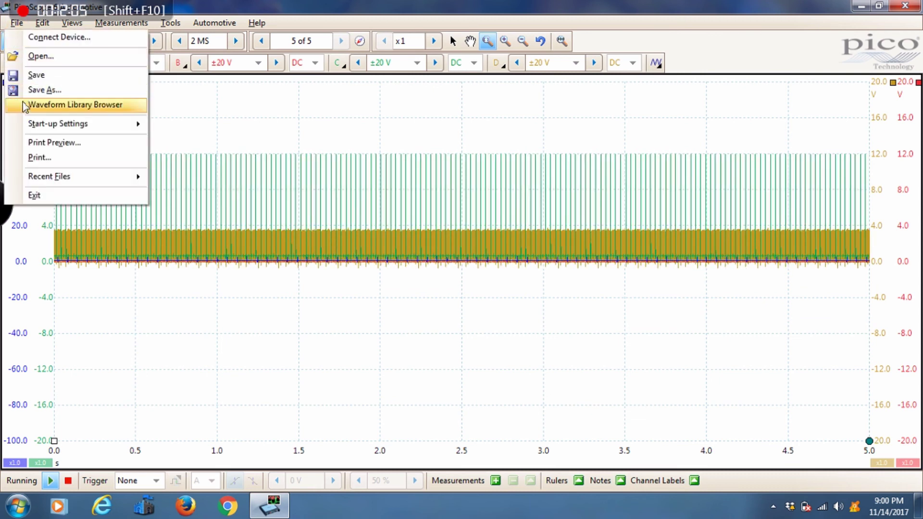
{"action": "mouse_move", "coordinate": [27, 129]}
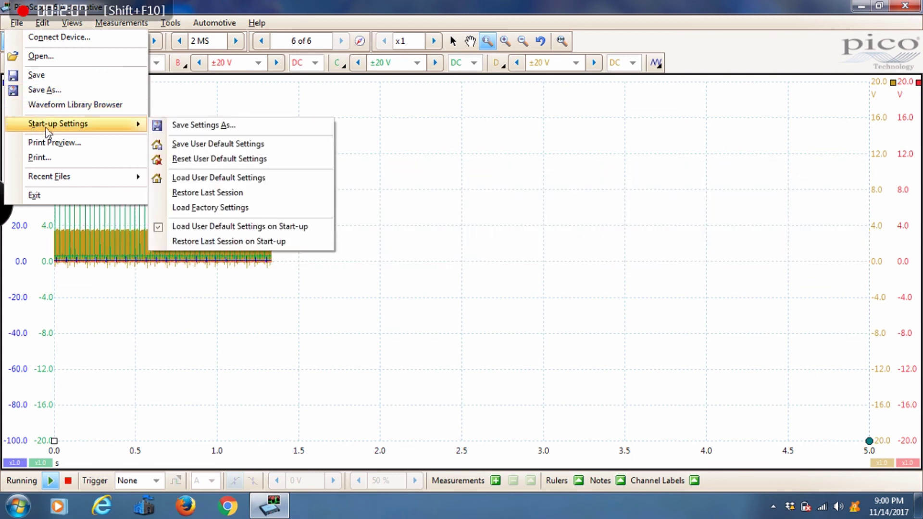
{"action": "left_click", "coordinate": [177, 145]}
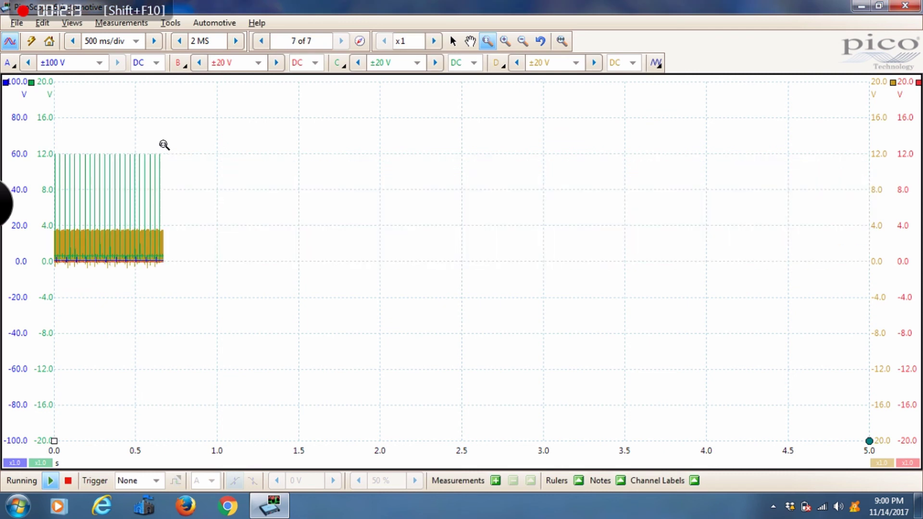
Set channel A's range to ±20 V, resave user defaults, and close PicoScope
{"action": "left_click", "coordinate": [100, 63]}
{"action": "left_click", "coordinate": [127, 187]}
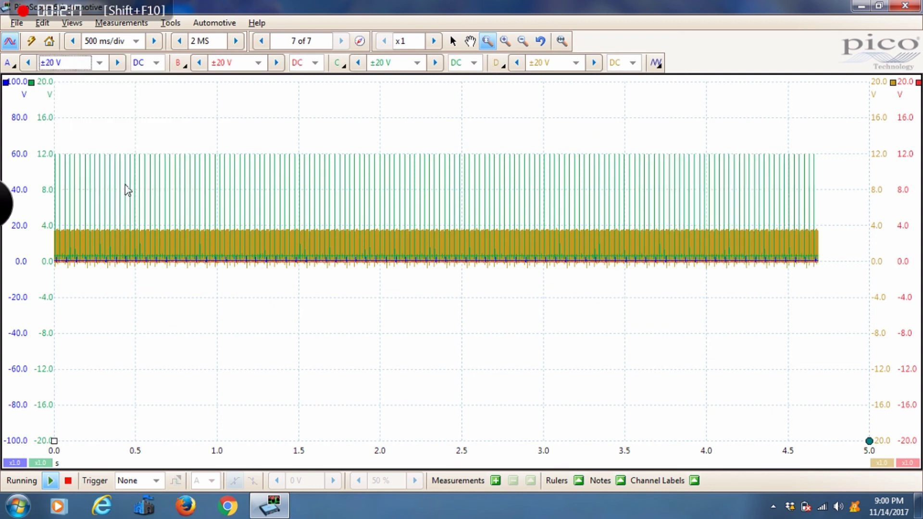
{"action": "left_click", "coordinate": [17, 22]}
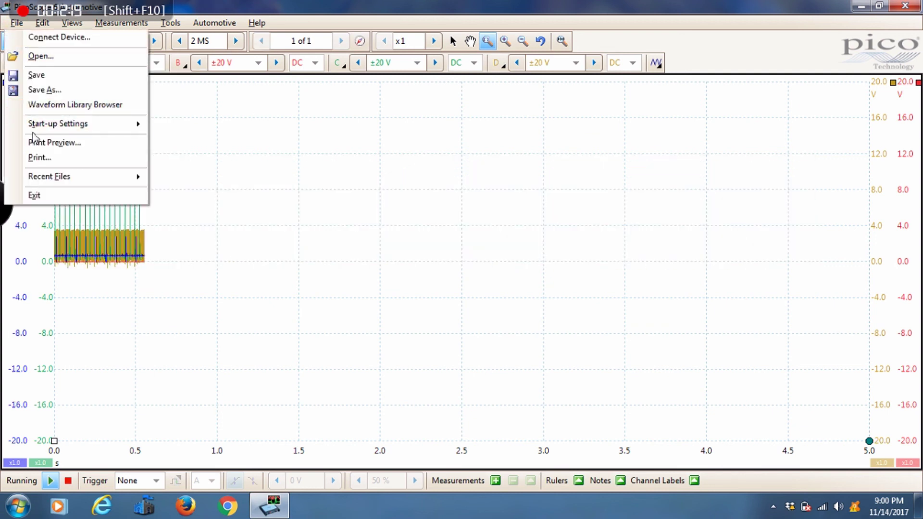
{"action": "mouse_move", "coordinate": [135, 124]}
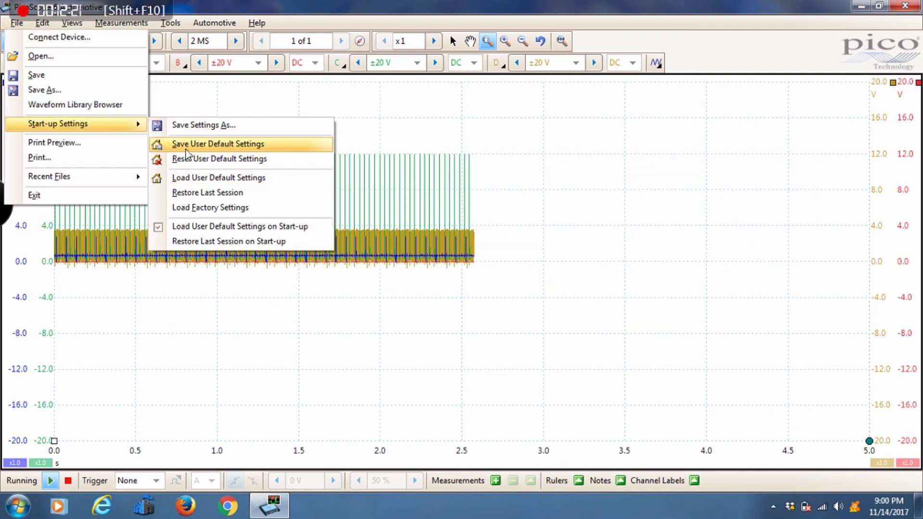
{"action": "left_click", "coordinate": [188, 144]}
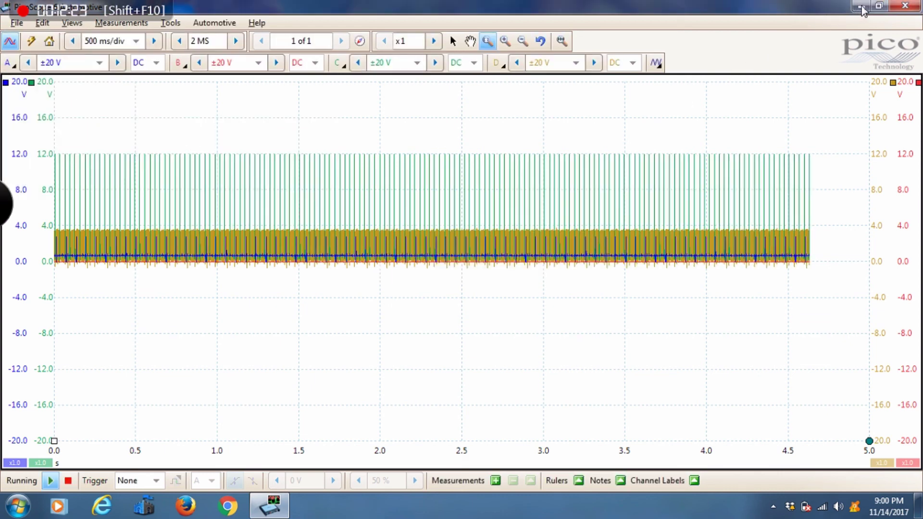
{"action": "left_click", "coordinate": [903, 6]}
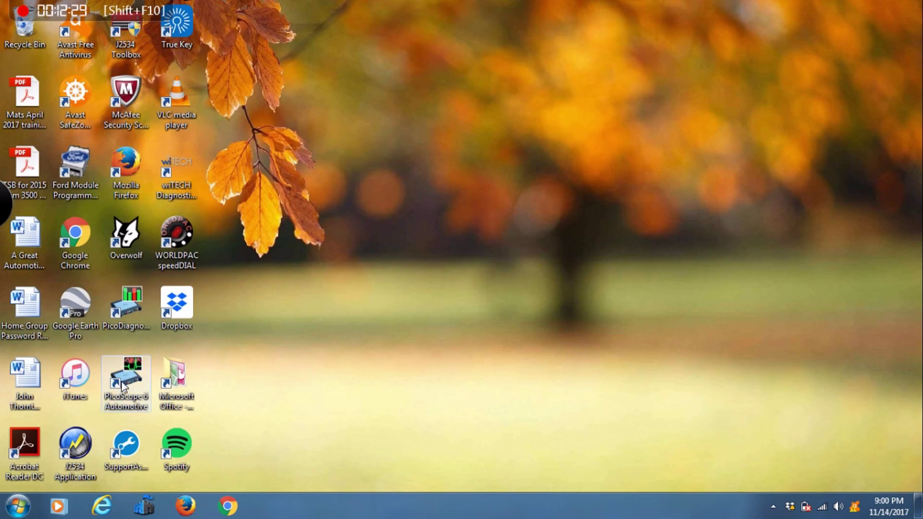
Relaunch PicoScope 6 Automotive from its desktop shortcut
{"action": "key", "text": "Return"}
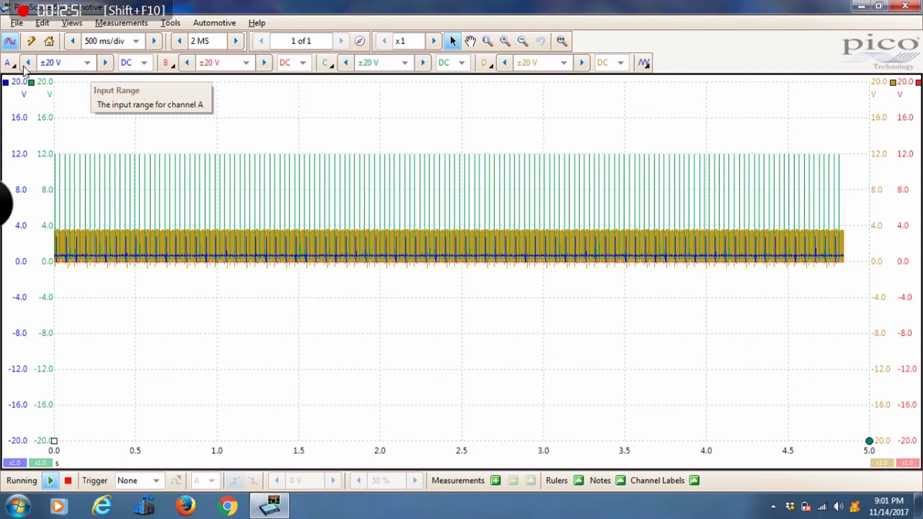
{"action": "left_click", "coordinate": [10, 63]}
{"action": "left_click", "coordinate": [168, 64]}
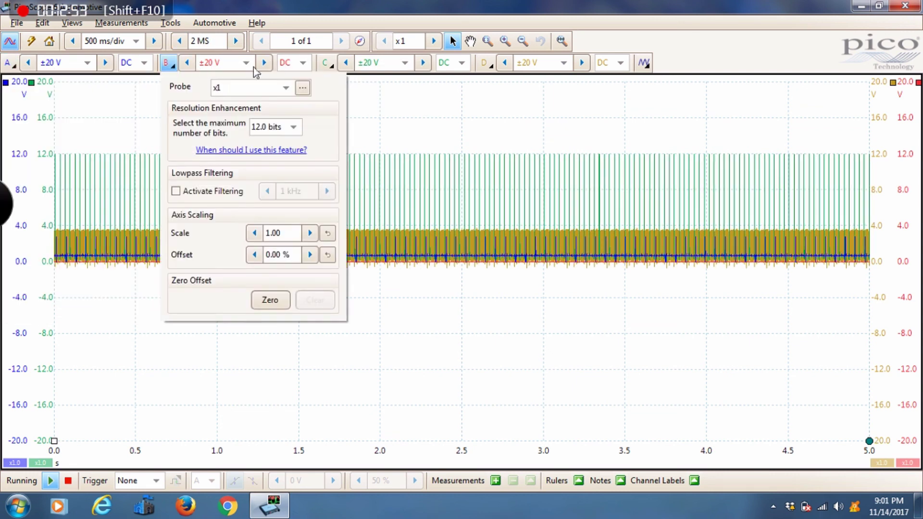
{"action": "left_click", "coordinate": [327, 63]}
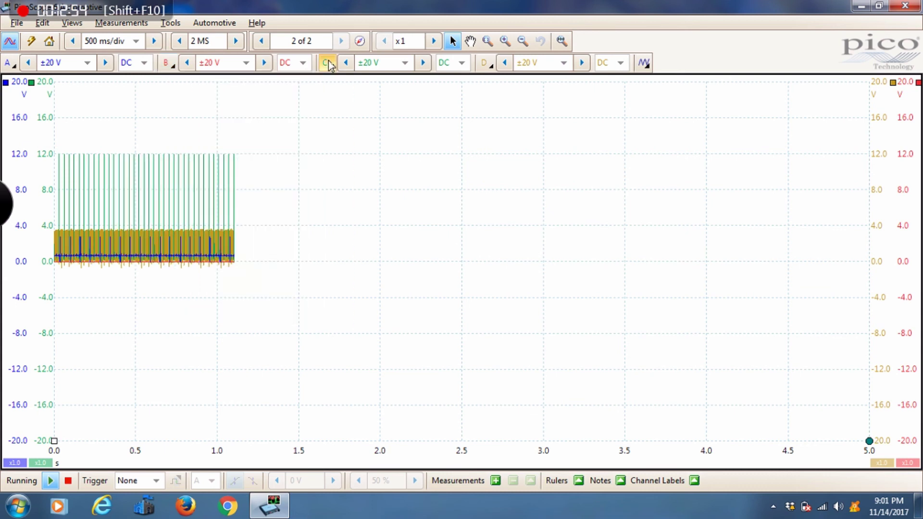
{"action": "left_click", "coordinate": [484, 63]}
{"action": "left_click", "coordinate": [428, 113]}
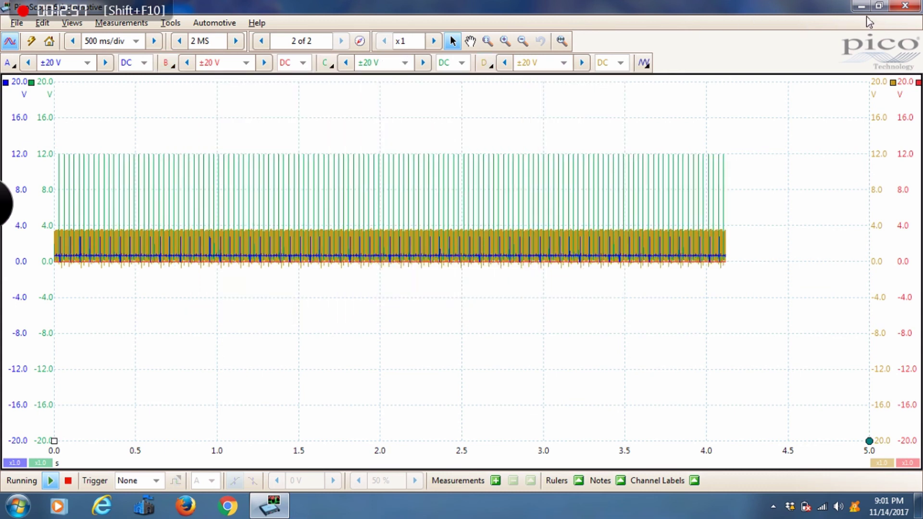